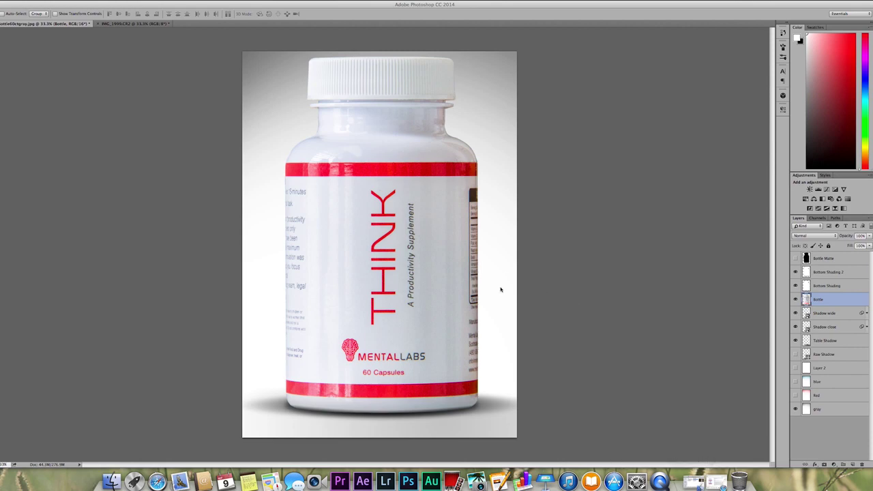
- Look over the THINK supplement listing in the minimized Amazon browser window and return to Photoshop
left_click(716, 483)
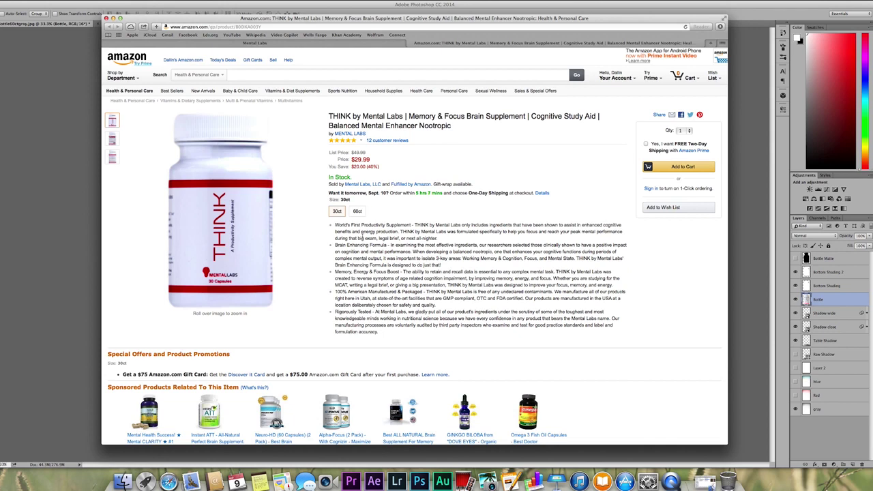
mouse_move(218, 162)
scroll(397, 275, "down", 2)
scroll(397, 275, "down", 3)
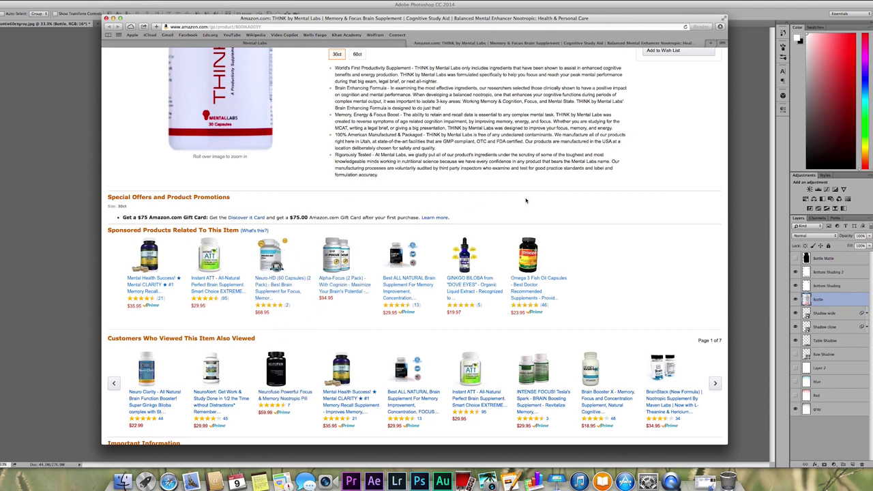
scroll(526, 200, "up", 4)
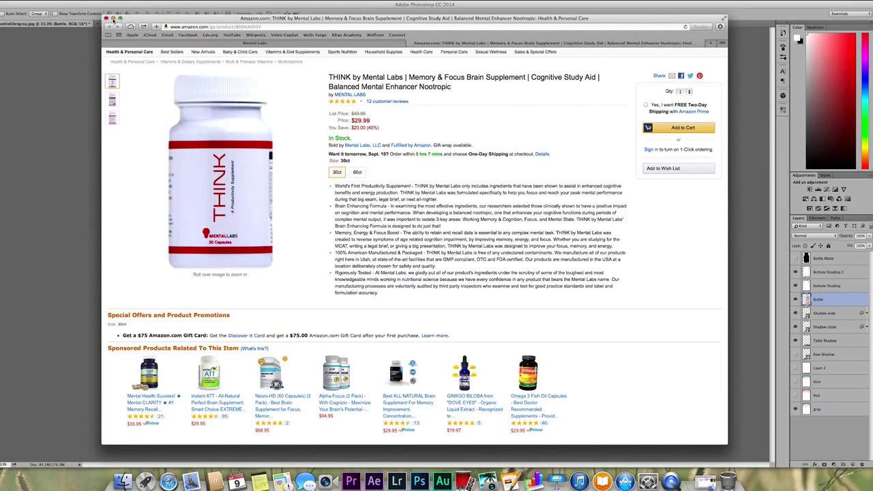
left_click(113, 19)
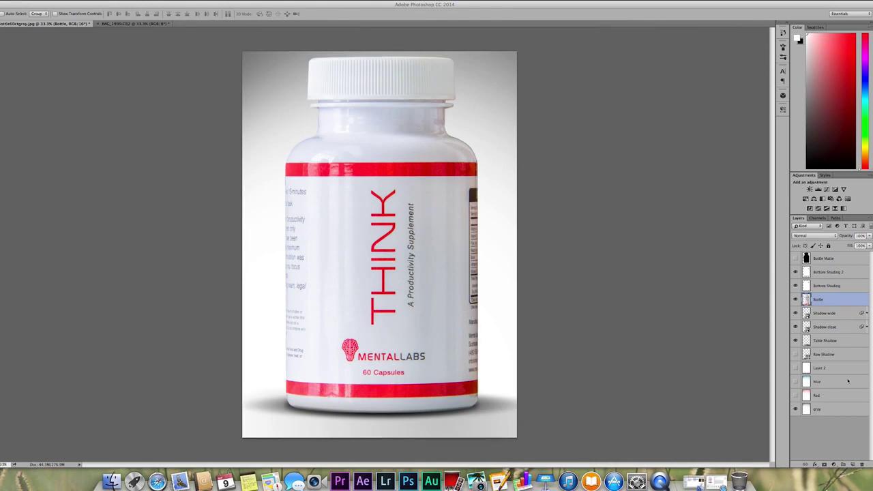
- Hide the bottom shading and shadow layers, show the white Layer 2, and compare the bare cutout with the IMG_1999.CR2 photo
left_click(796, 285)
left_click(796, 272)
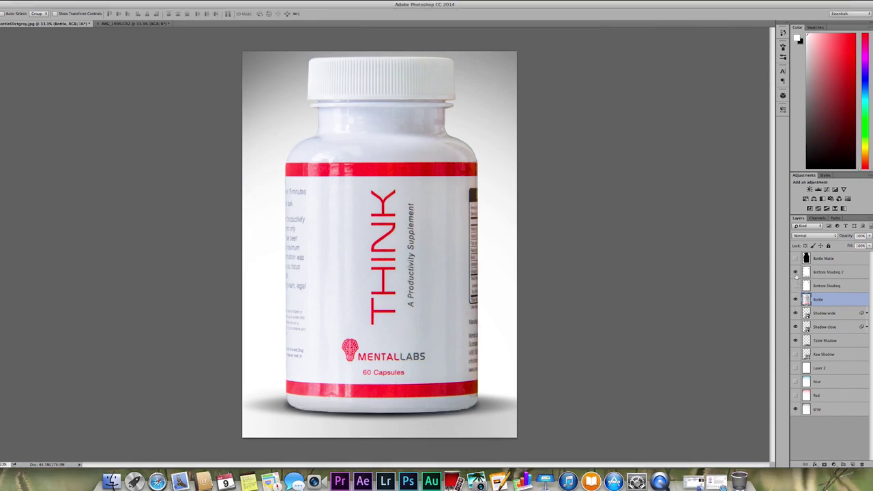
left_click(796, 313)
left_click(795, 327)
left_click(795, 340)
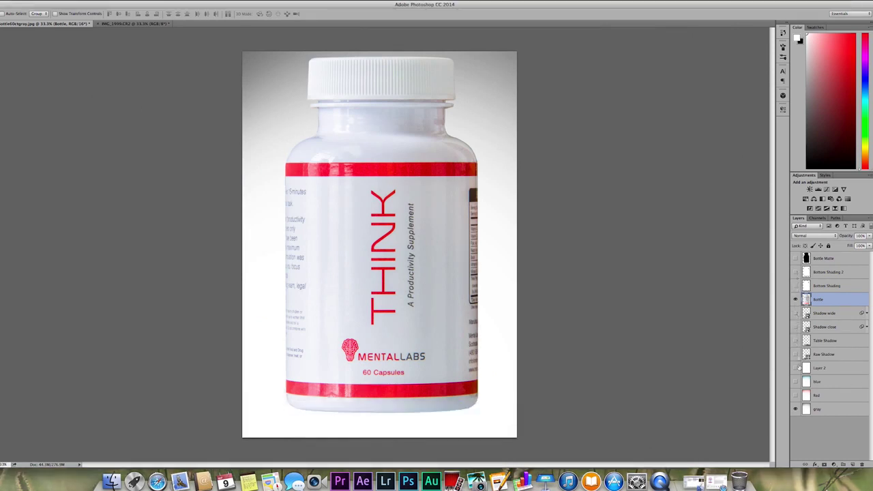
left_click(795, 368)
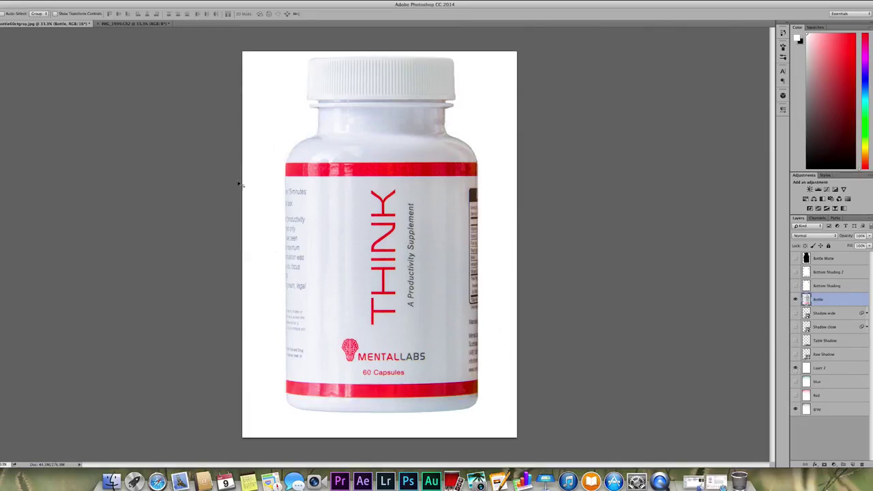
left_click(135, 23)
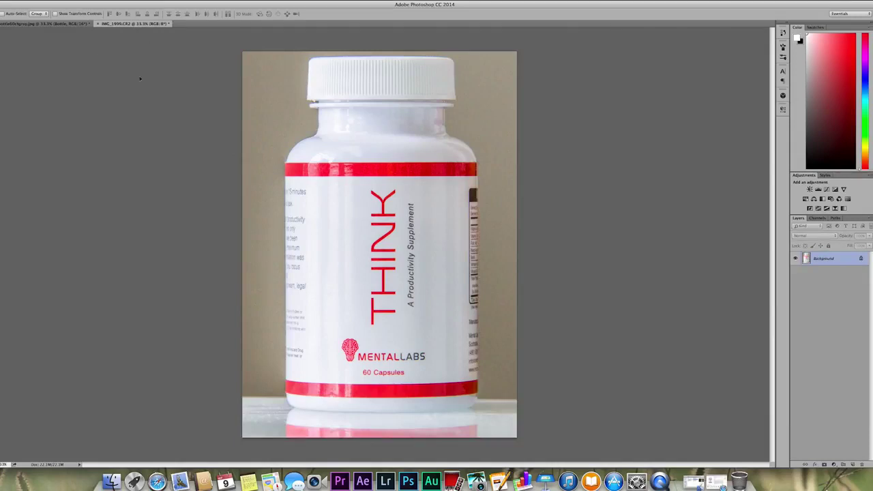
left_click(77, 25)
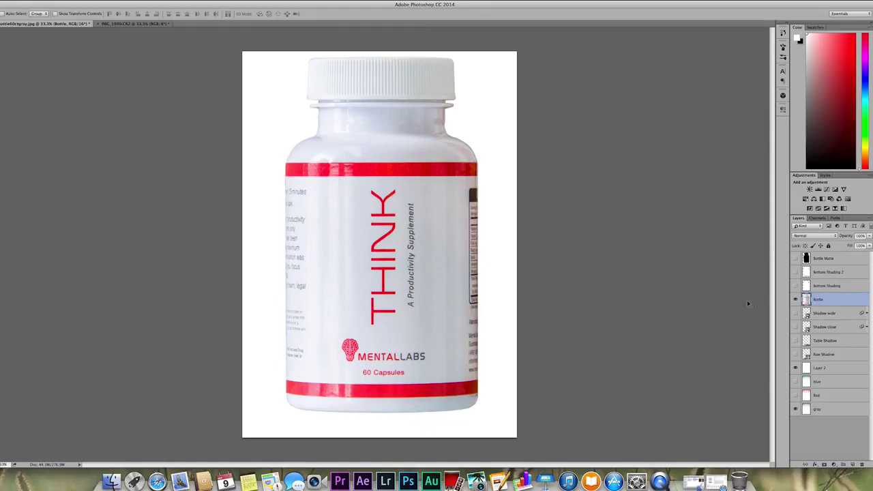
- Show the Shadow wide, Shadow close, Table Shadow and both Bottom Shading layers again, and hide Layer 2 to reveal the gray background
left_click(795, 314)
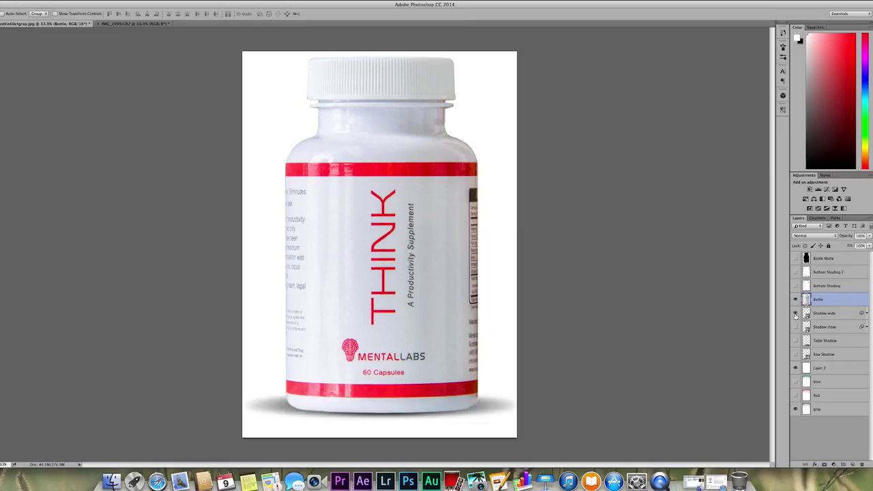
left_click(795, 327)
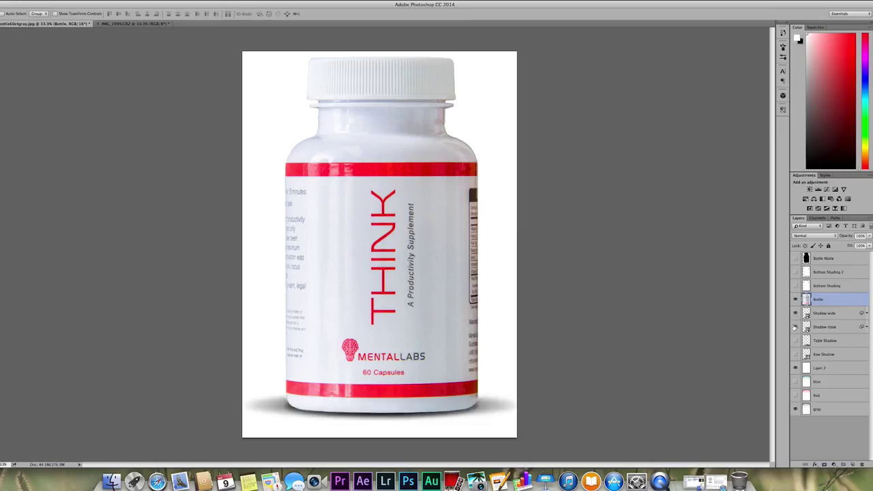
left_click(795, 342)
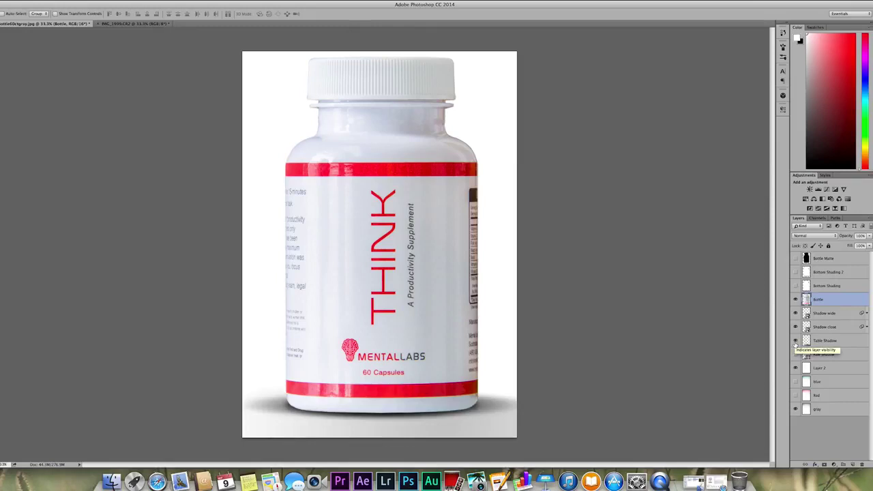
left_click(795, 286)
left_click(795, 272)
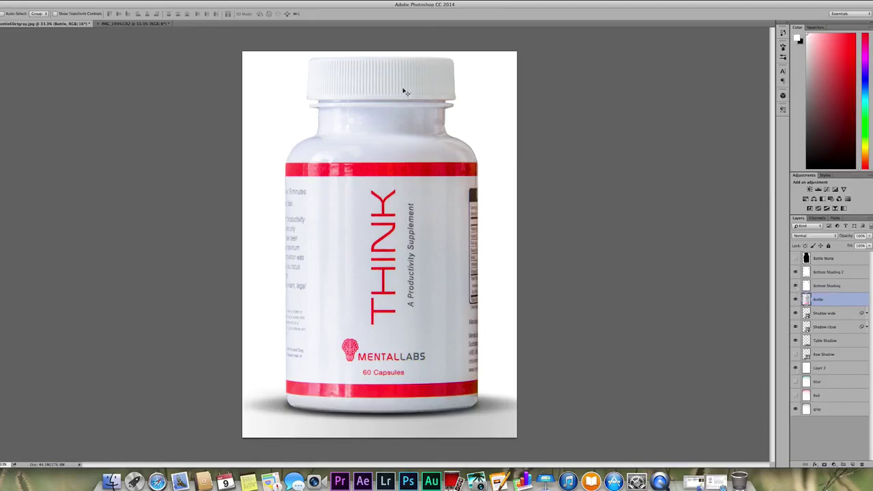
left_click(795, 368)
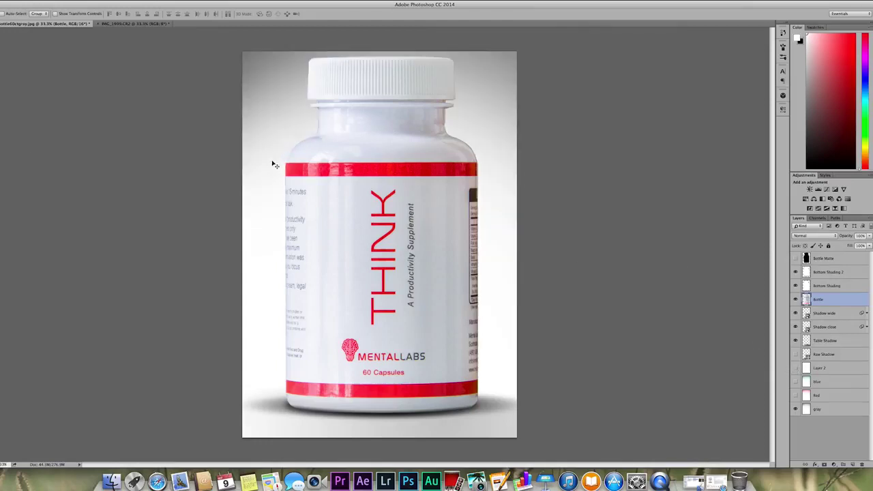
- Preview the Red and blue background layers behind the bottle and hide both again
left_click(796, 396)
left_click(796, 382)
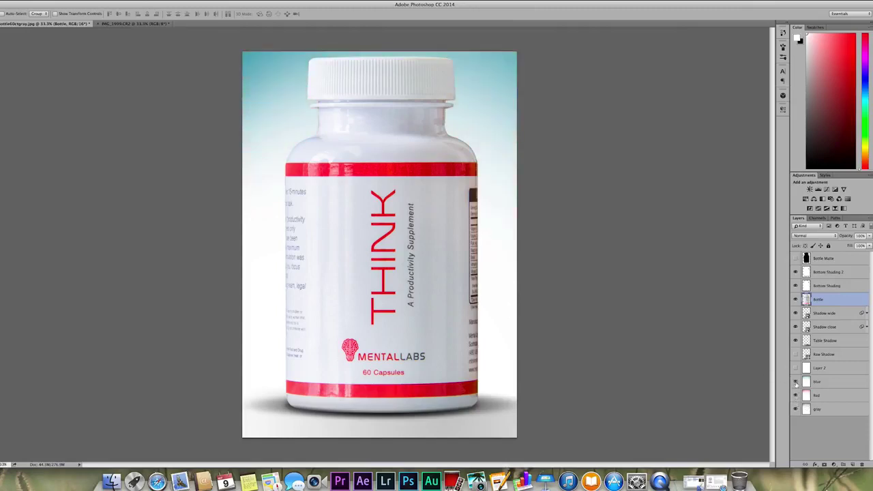
left_click(795, 383)
left_click(795, 395)
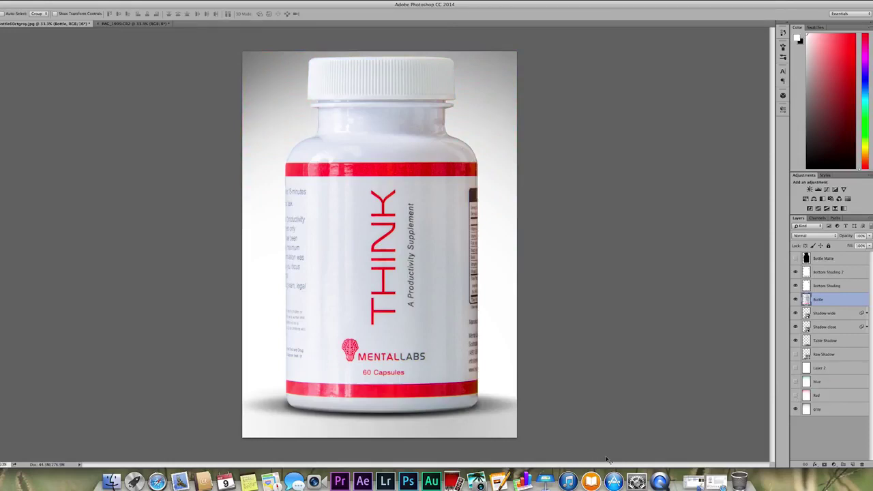
- Switch to the IMG_1999.CR2 document and choose the Polygonal Lasso tool
left_click(143, 25)
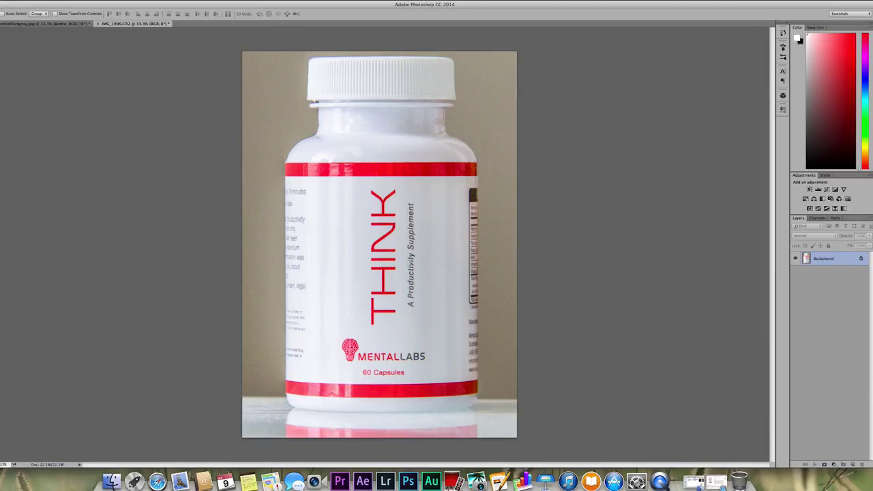
key("l")
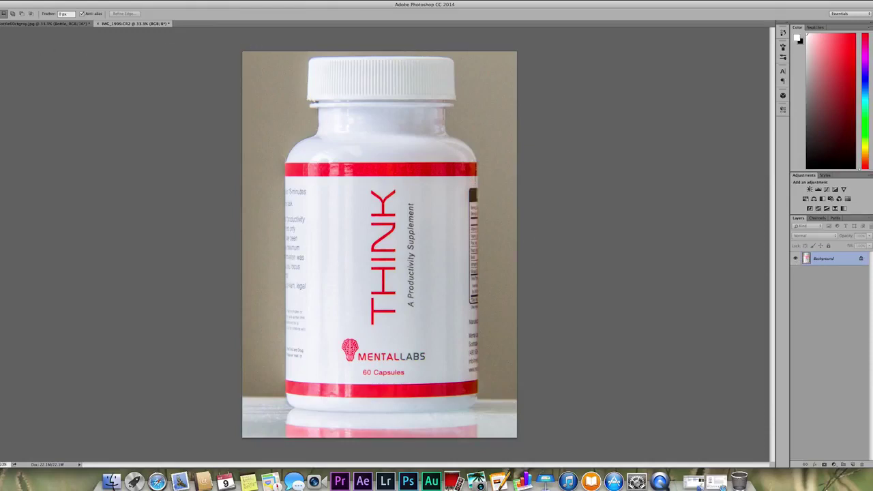
left_click(0, 51)
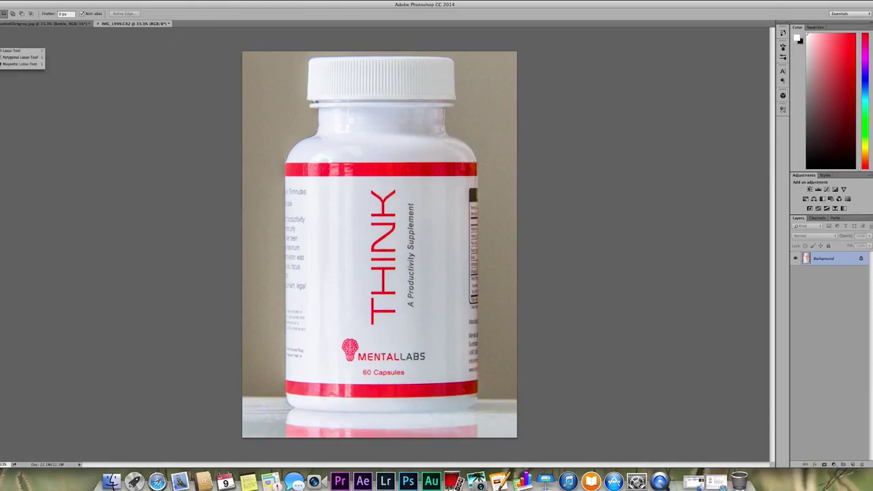
left_click(16, 61)
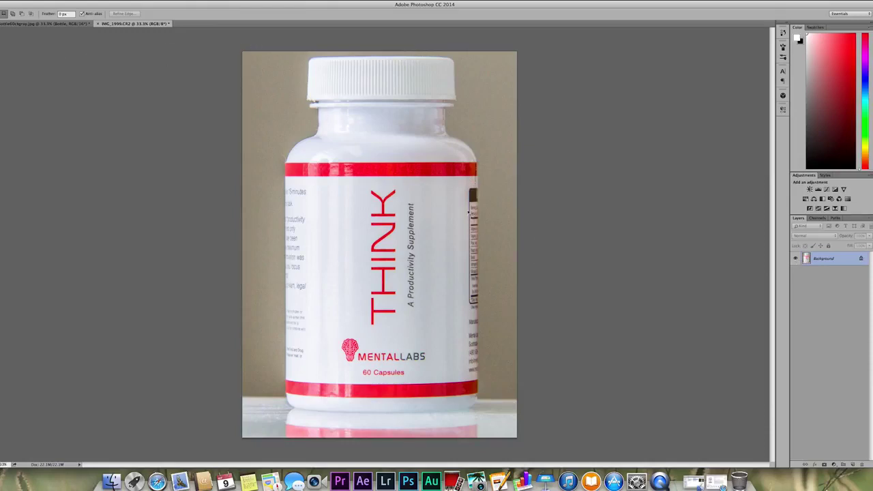
- Convert the Background into a regular layer named bottle and duplicate it with the default copy name
double_click(807, 260)
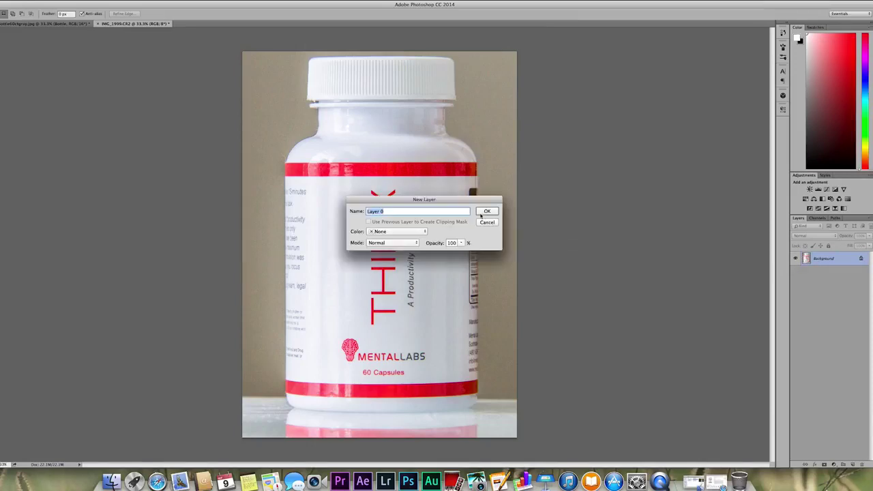
type("bottle")
left_click(481, 214)
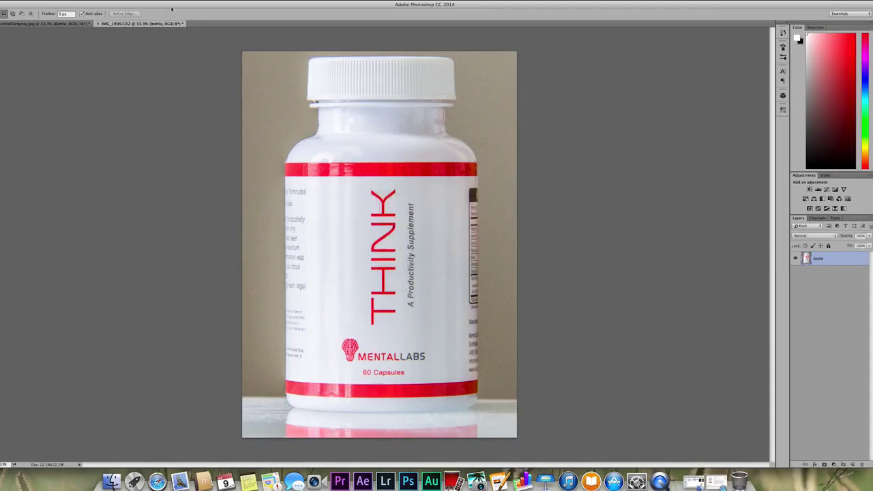
left_click(83, 1)
left_click(94, 18)
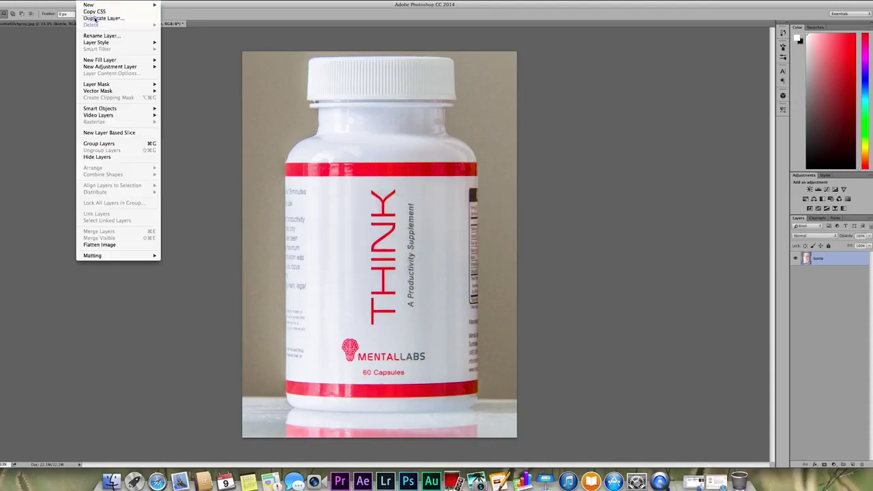
left_click(497, 206)
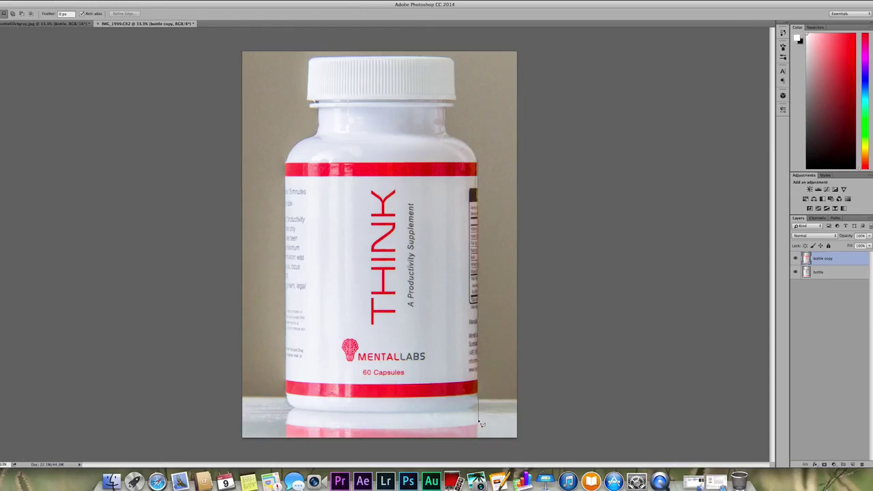
- Outline and delete the background along the bottle's straight right side on the copy, deselect, and hide the original bottle layer
left_click(544, 411)
left_click(544, 93)
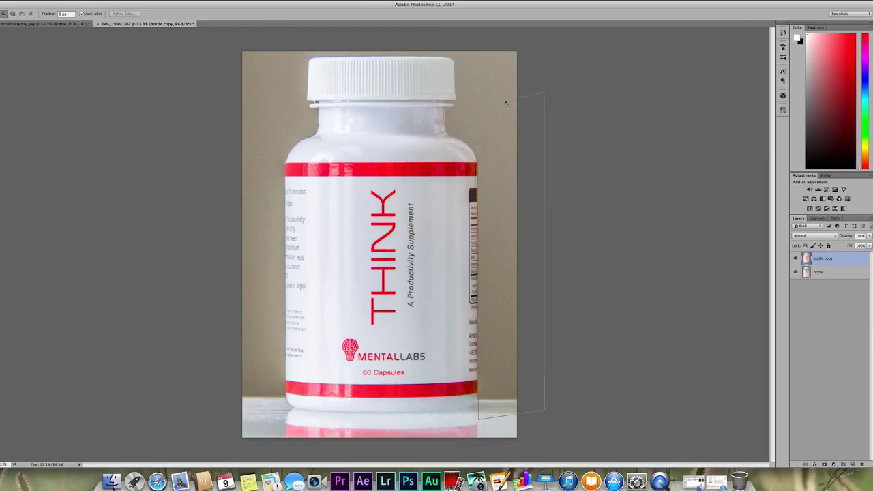
left_click(484, 156)
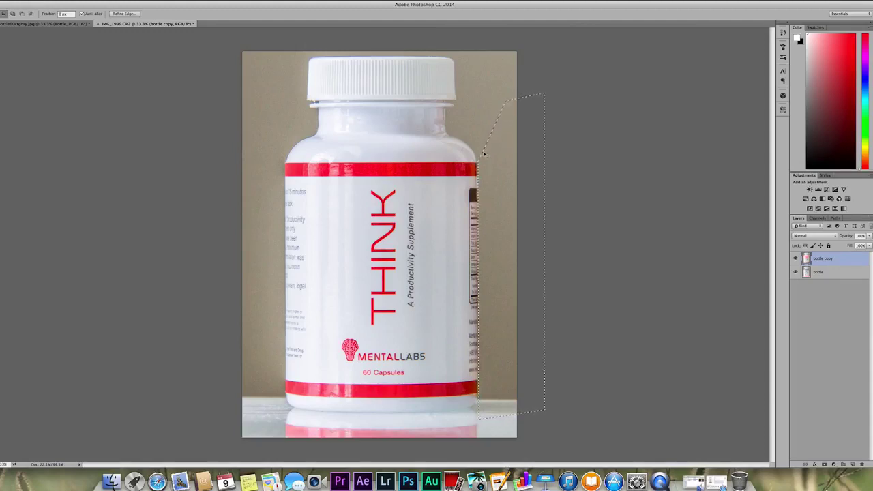
key("super+d")
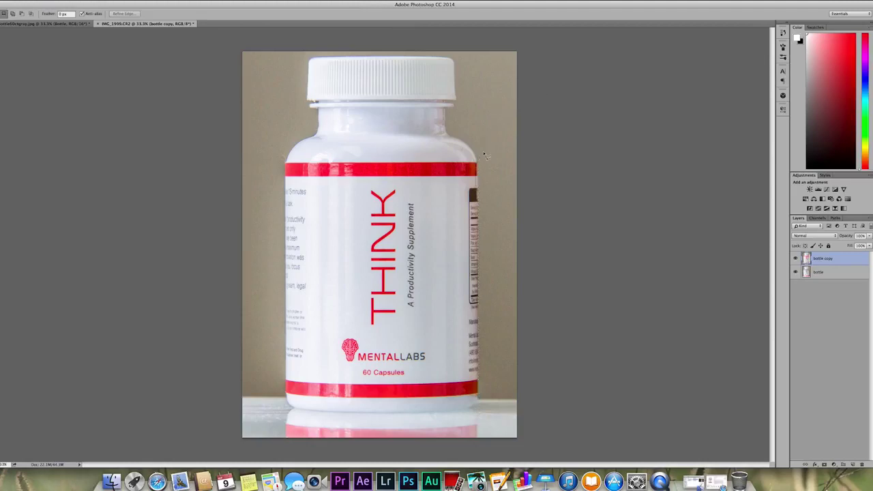
left_click(796, 274)
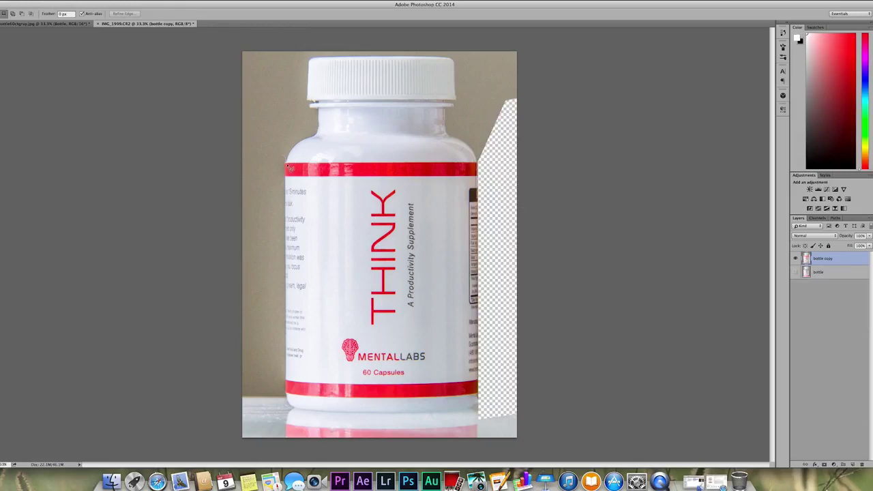
- Outline the background along the bottle's straight left side with the Polygonal Lasso, delete it, and deselect
left_click(287, 165)
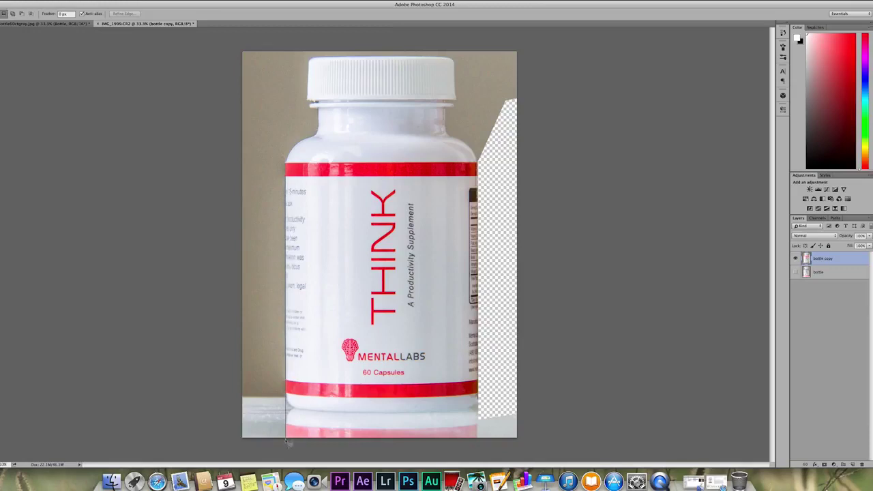
left_click(287, 442)
left_click(208, 440)
left_click(218, 154)
left_click(236, 143)
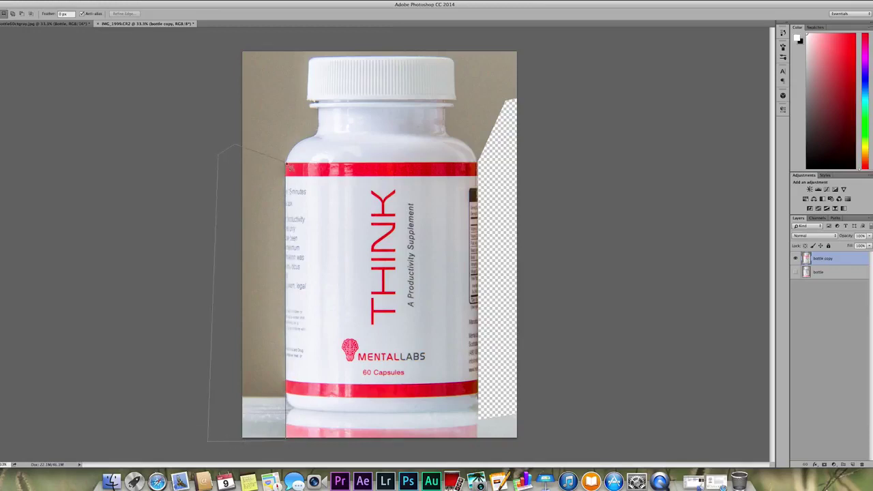
left_click(286, 166)
key("Delete")
key("ctrl+d")
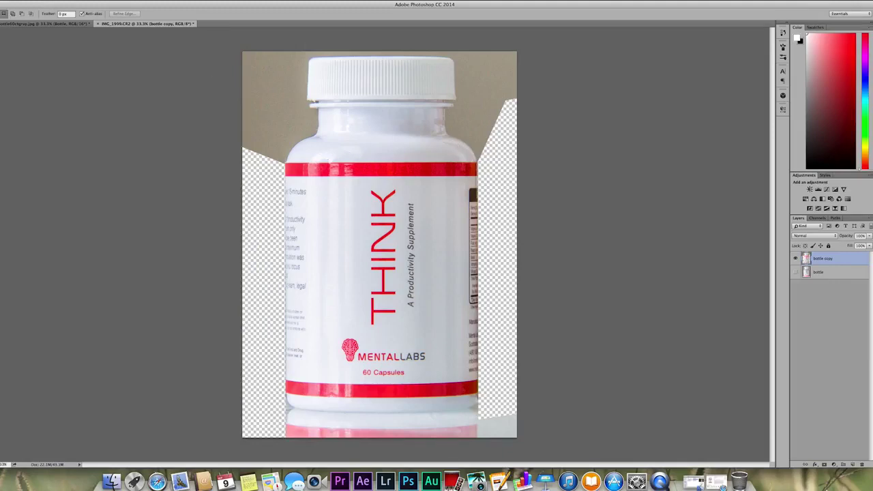
- Select the remaining background around the bottle's cap, neck and shoulders with the Quick Selection tool
left_click(1, 60)
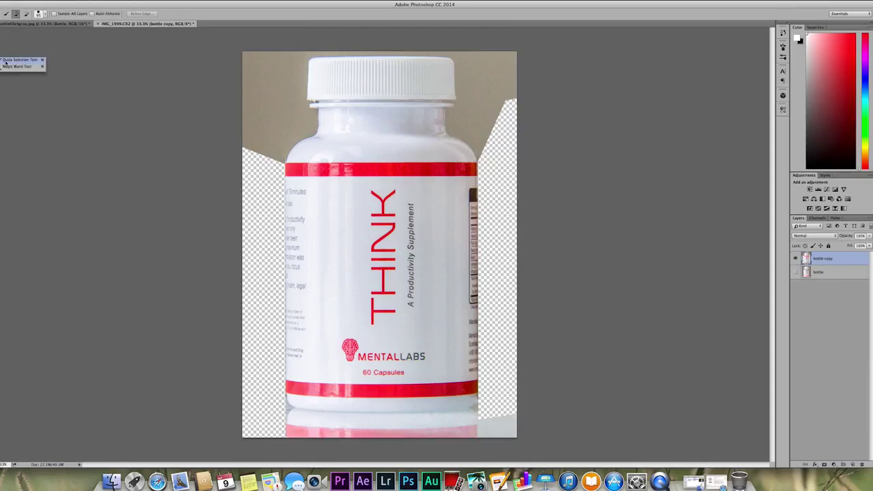
left_click(6, 63)
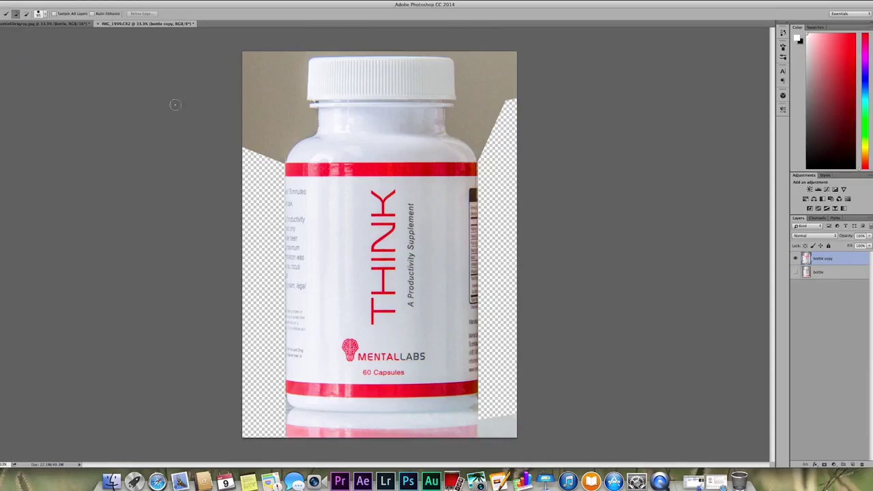
left_click_drag(279, 158, 278, 146)
mouse_move(315, 47)
left_mouse_down()
mouse_move(441, 49)
mouse_move(471, 60)
mouse_move(451, 109)
mouse_move(502, 62)
mouse_move(471, 96)
left_mouse_up()
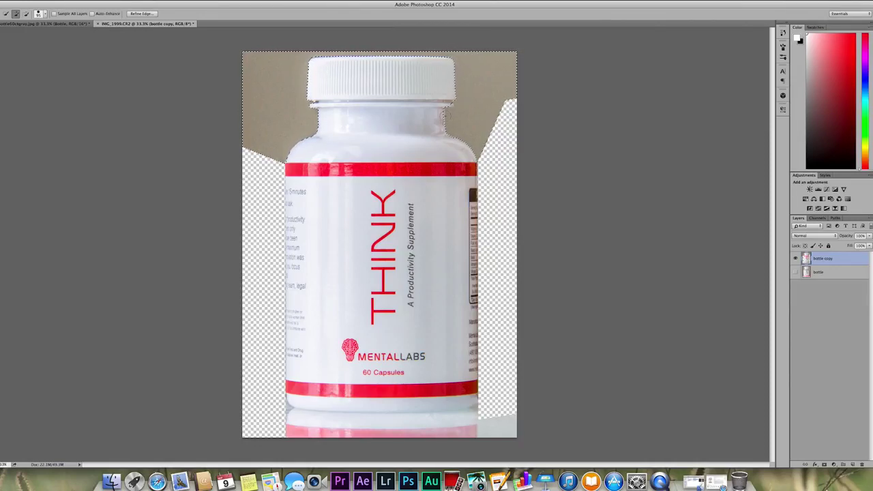
- Subtract the area beside the right side of the bottle's neck and cap rim from the Quick Selection
key("super+plus")
key("super+plus")
key("super+plus")
mouse_move(502, 54)
left_mouse_down()
mouse_move(322, 292)
mouse_move(303, 342)
mouse_move(307, 412)
left_mouse_up()
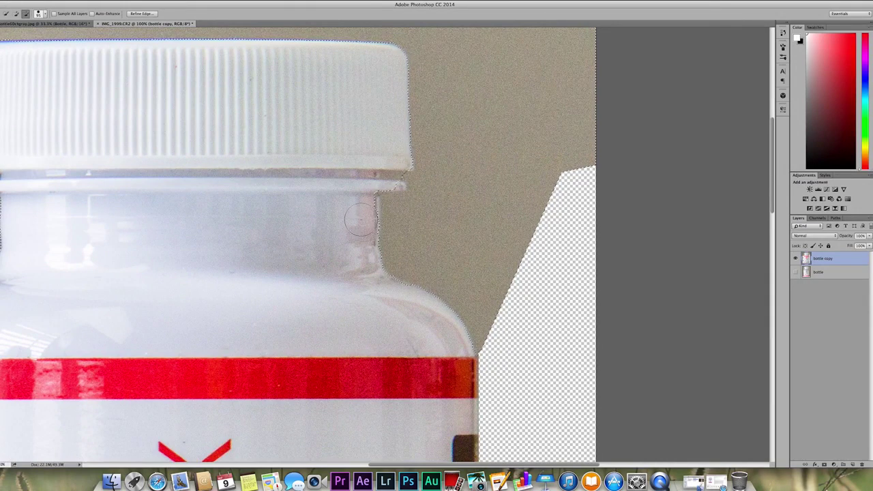
left_click(397, 177)
mouse_move(365, 242)
left_mouse_down()
mouse_move(372, 280)
mouse_move(399, 295)
left_mouse_up()
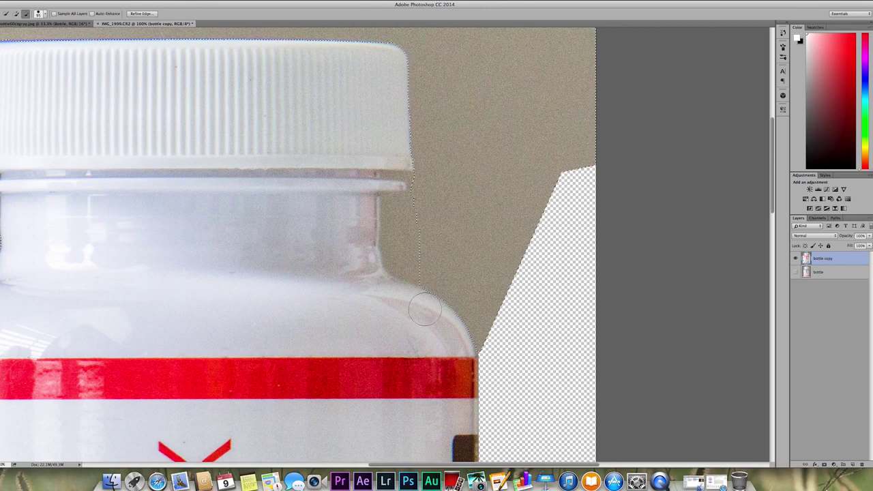
- Delete the selected background around the cap, neck and shoulders on the bottle copy layer, and deselect
key("space")
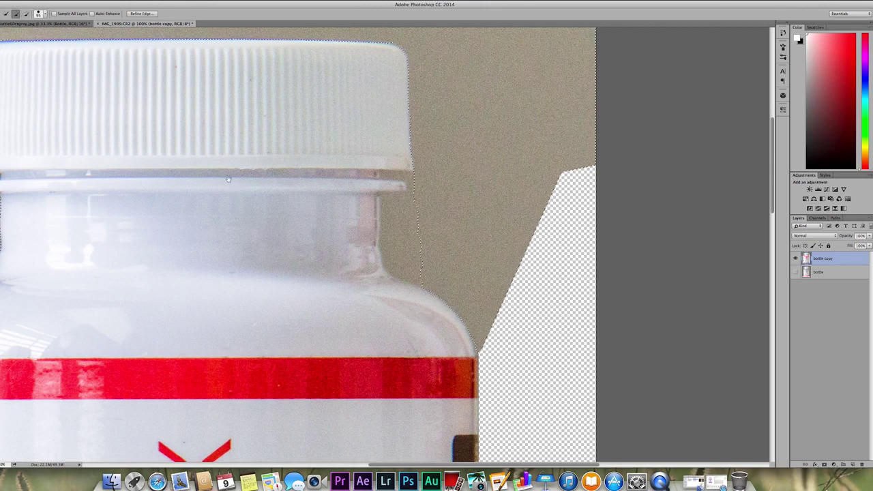
left_click_drag(229, 179, 516, 235)
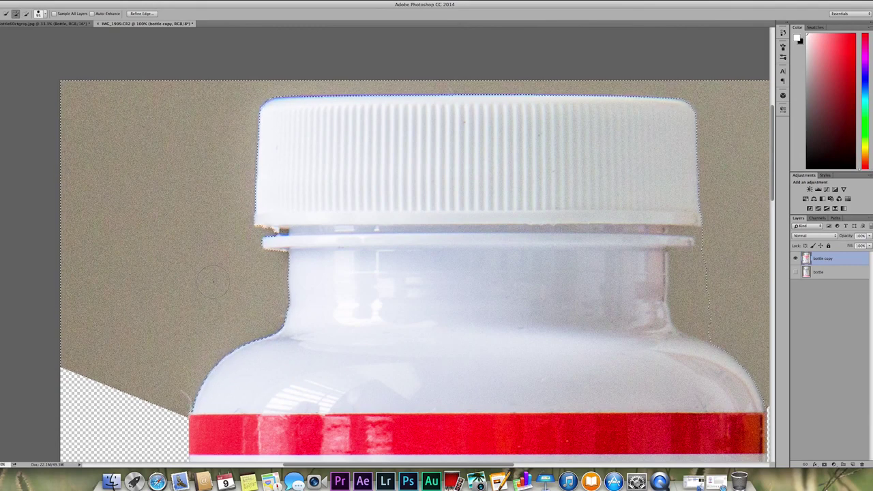
key("BackSpace")
key("super+d")
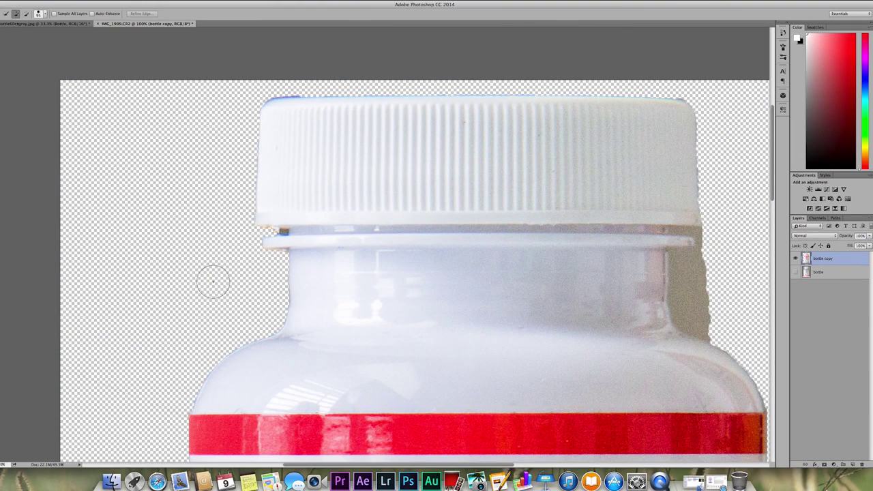
- Outline and delete the leftover background strip along the right side of the neck and rim with the Polygonal Lasso
key("super+minus")
key("super+minus")
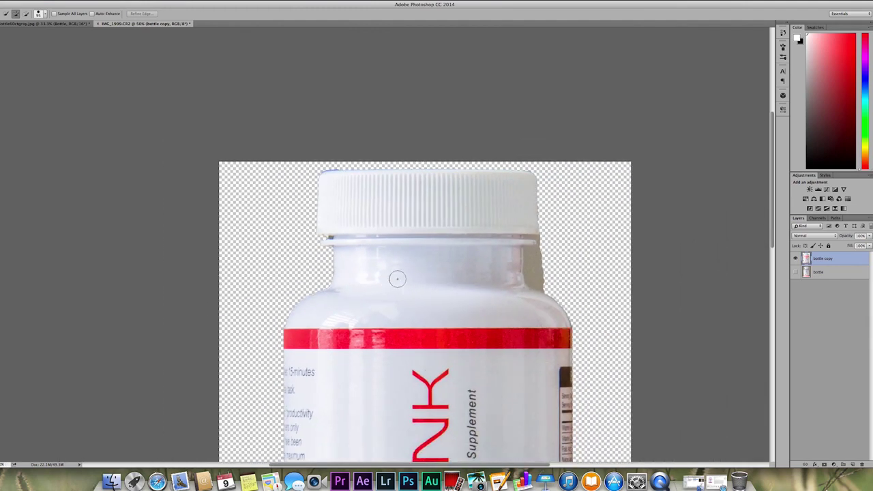
scroll(413, 277, "down", 2)
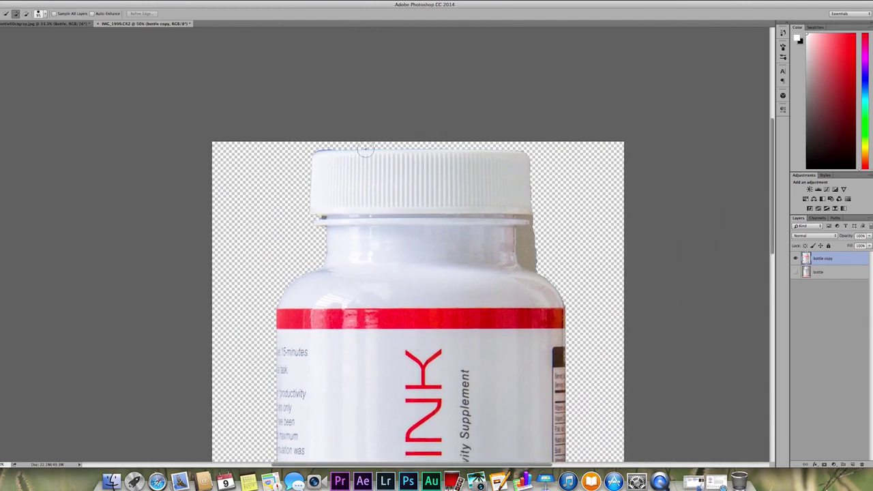
scroll(519, 257, "right", 3)
scroll(519, 256, "down", 1)
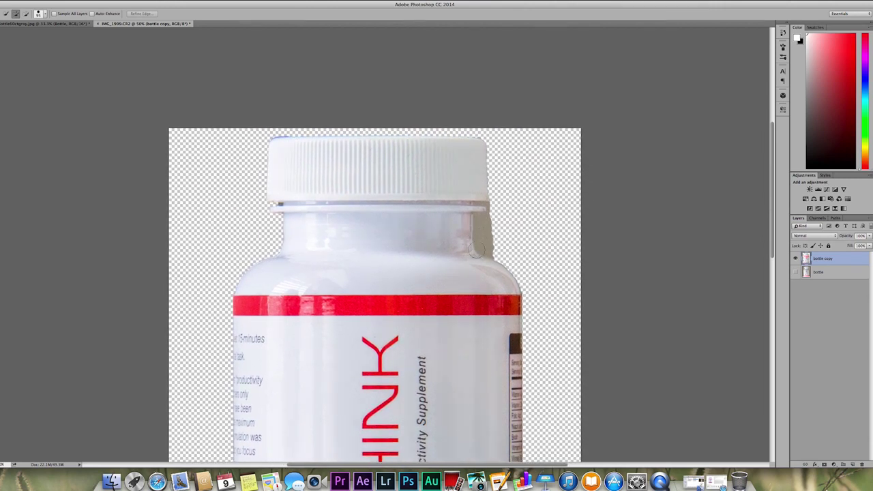
key("l")
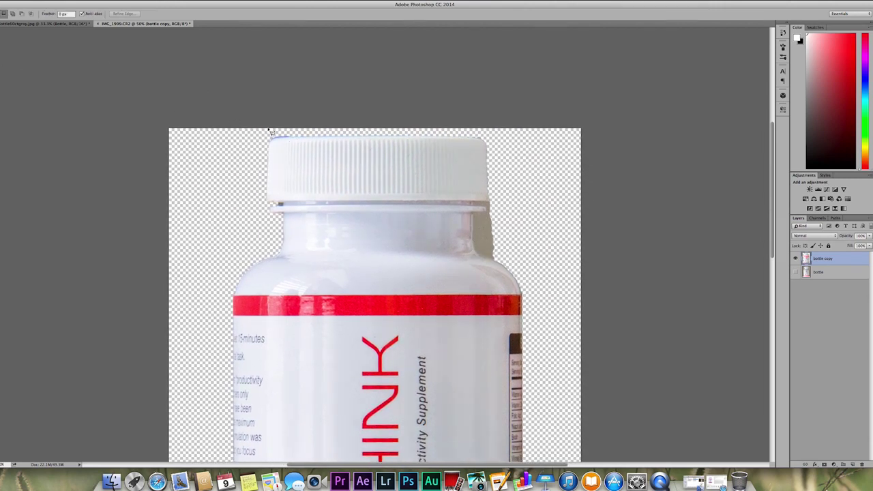
key("super+plus")
key("super+plus")
key("super+plus")
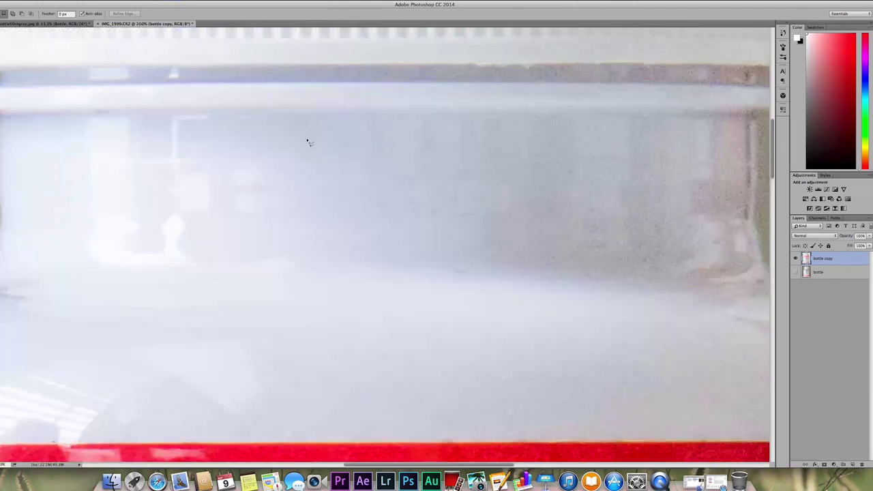
left_click_drag(544, 252, 290, 204)
left_click_drag(386, 216, 343, 238)
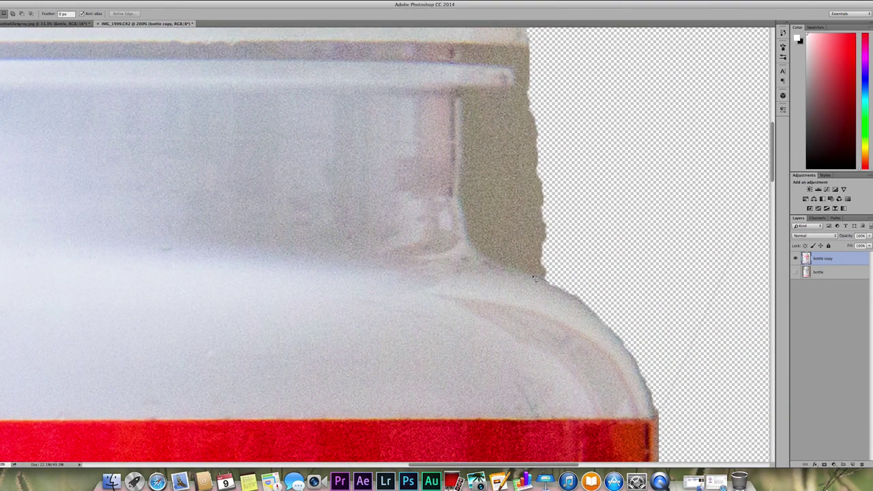
scroll(498, 264, "up", 10)
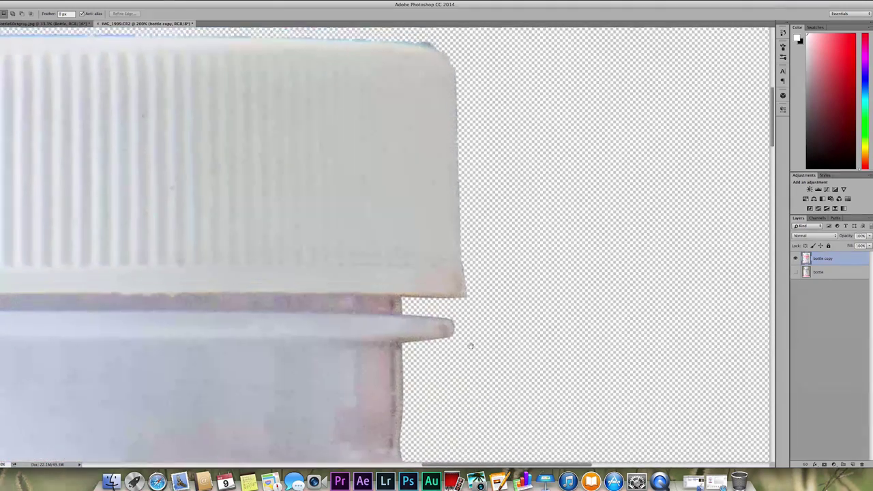
- Trim the rough fringes off the cap's right corner, top edge and left side, including the gap above the rim
mouse_move(470, 296)
left_mouse_down()
mouse_move(483, 323)
mouse_move(465, 303)
left_mouse_up()
left_click(465, 302)
scroll(498, 374, "up", 6)
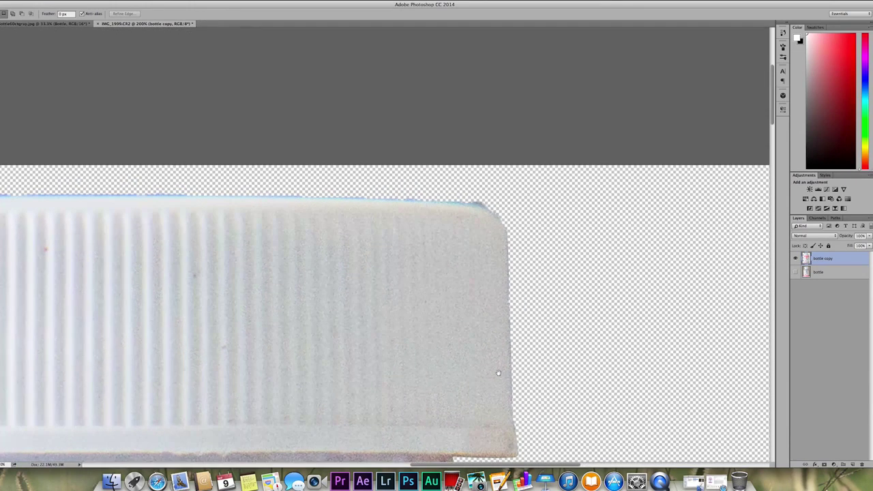
scroll(457, 284, "left", 3)
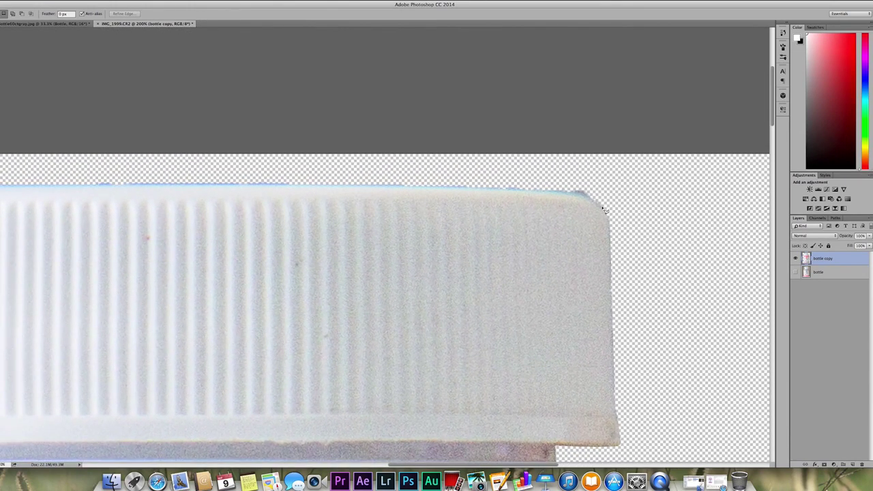
mouse_move(590, 198)
left_mouse_down()
mouse_move(275, 185)
mouse_move(300, 196)
mouse_move(484, 198)
left_mouse_up()
left_click_drag(422, 191, 208, 191)
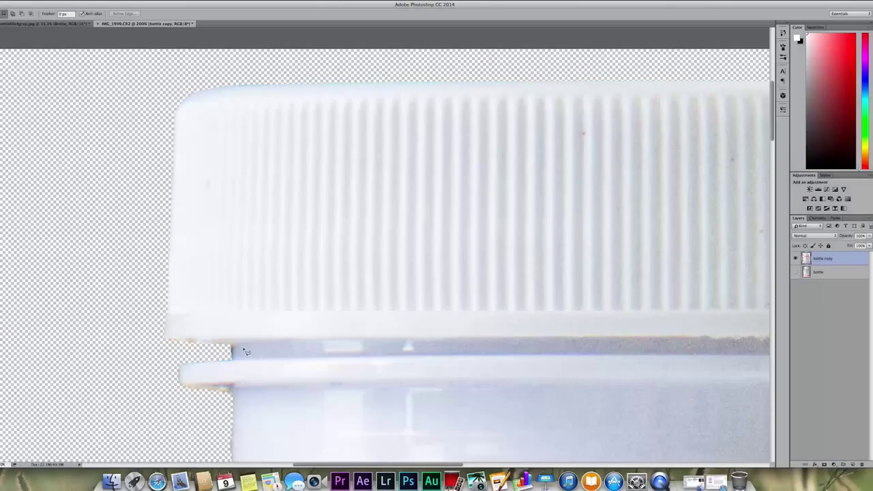
key("super+minus")
key("super+minus")
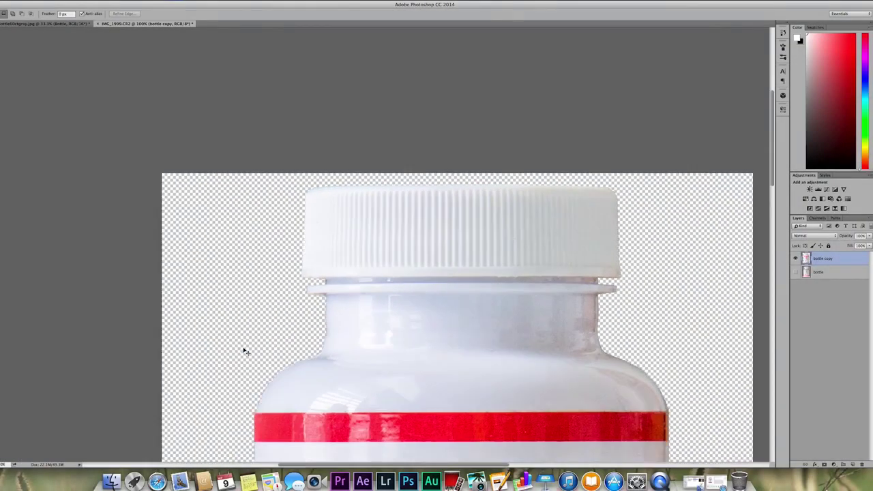
- Outline and delete the uneven fringe along the bottle's right shoulder down to the red band, and deselect
left_click_drag(421, 344, 388, 266)
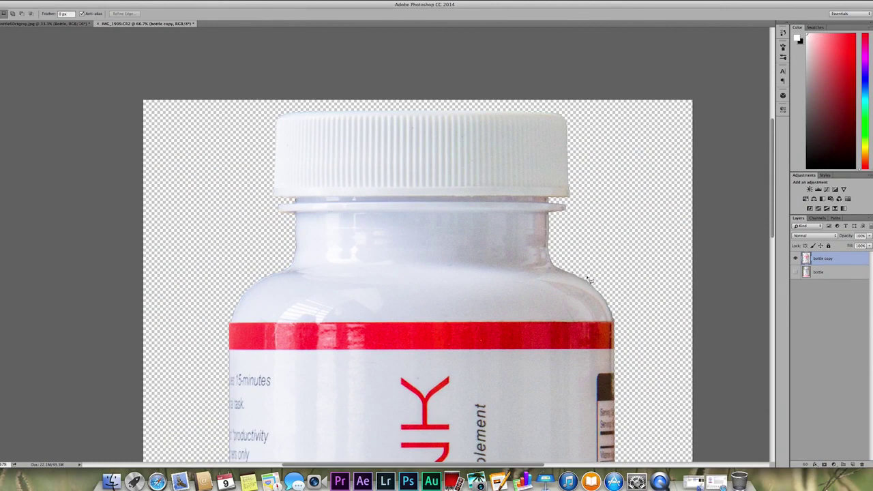
key("super+plus")
key("super+plus")
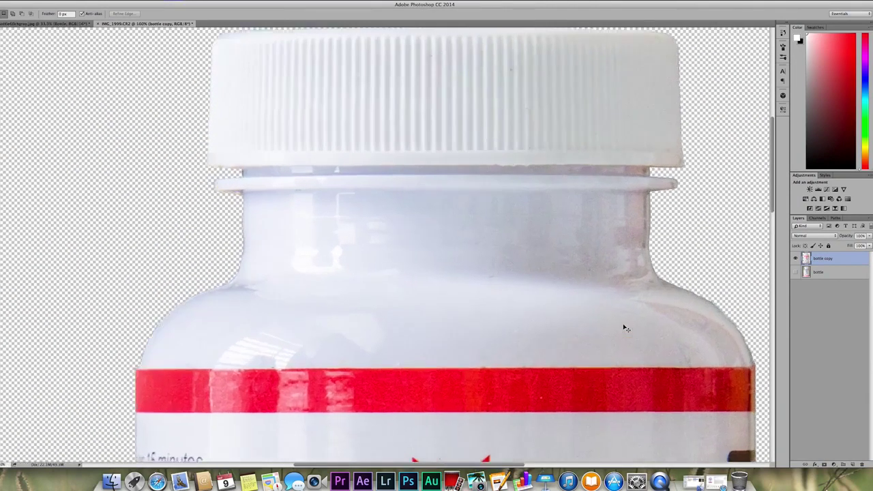
left_click_drag(624, 325, 71, 204)
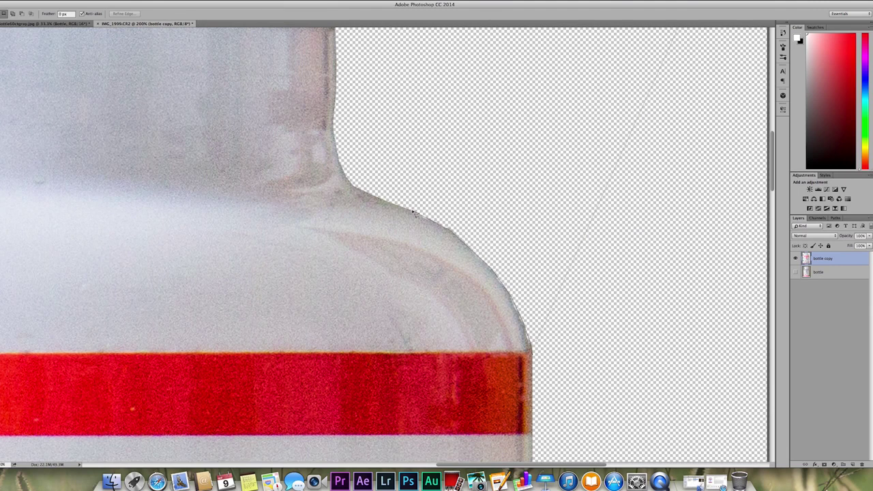
mouse_move(415, 213)
left_mouse_down()
mouse_move(383, 191)
mouse_move(397, 168)
mouse_move(538, 173)
mouse_move(564, 213)
mouse_move(595, 311)
mouse_move(569, 344)
mouse_move(538, 359)
left_mouse_up()
left_click(535, 356)
key("Delete")
key("super+d")
- Outline the bottle's curved base and delete the reflection and remaining tabletop beneath it
scroll(471, 336, "down", 4)
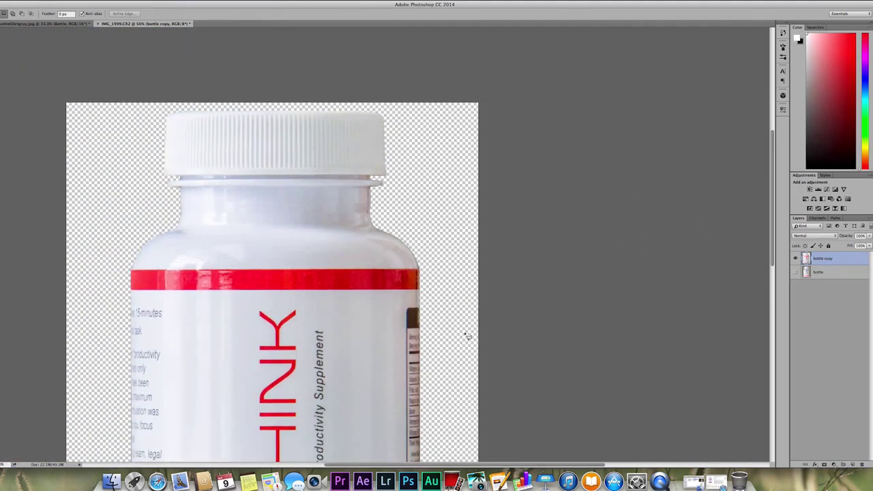
scroll(468, 336, "down", 10)
scroll(468, 336, "left", 3)
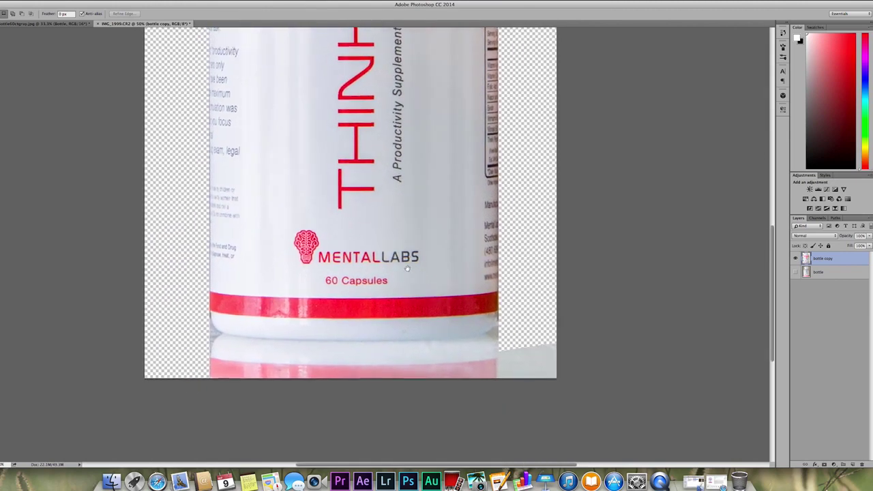
scroll(258, 345, "up", 4)
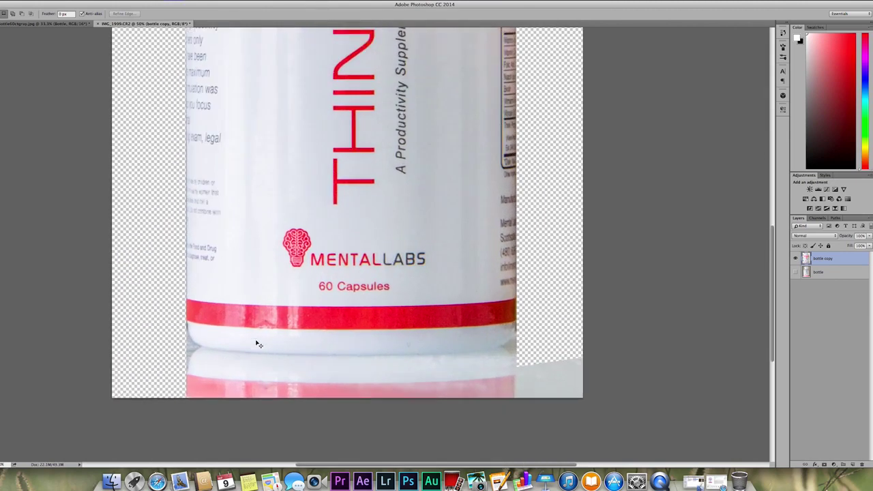
scroll(319, 235, "down", 1)
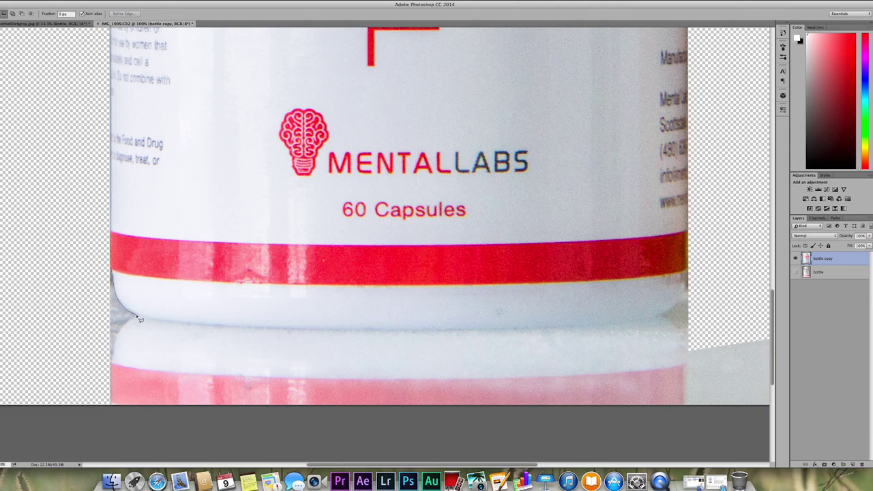
mouse_move(143, 318)
left_mouse_down()
mouse_move(181, 330)
mouse_move(312, 335)
mouse_move(623, 329)
mouse_move(664, 318)
mouse_move(691, 295)
mouse_move(692, 238)
mouse_move(724, 294)
mouse_move(708, 413)
mouse_move(656, 437)
mouse_move(22, 434)
mouse_move(70, 265)
mouse_move(114, 271)
left_mouse_up()
key("Delete")
key("super+0")
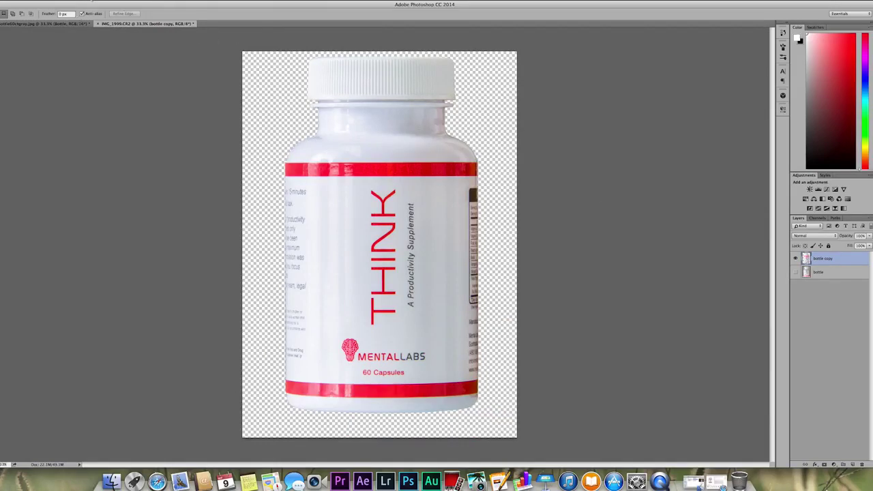
- Create a new layer named background and place it directly beneath the bottle copy layer
left_click(93, 1)
mouse_move(96, 5)
left_click(176, 6)
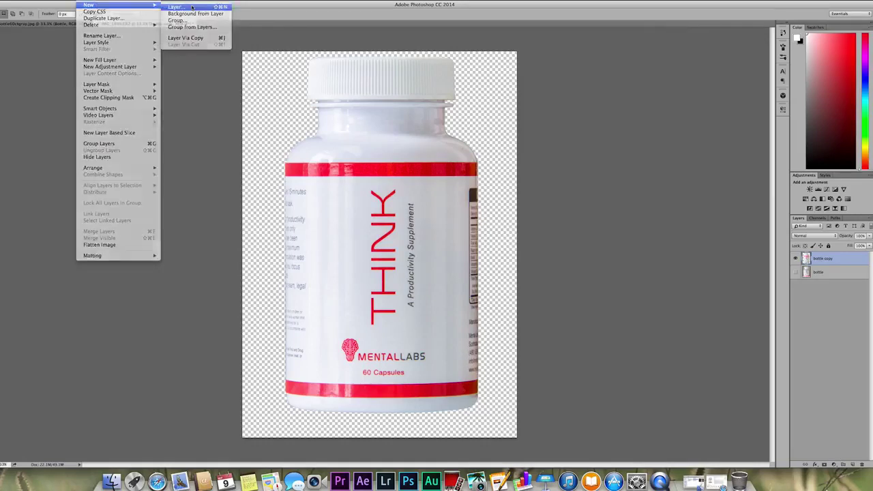
type("background")
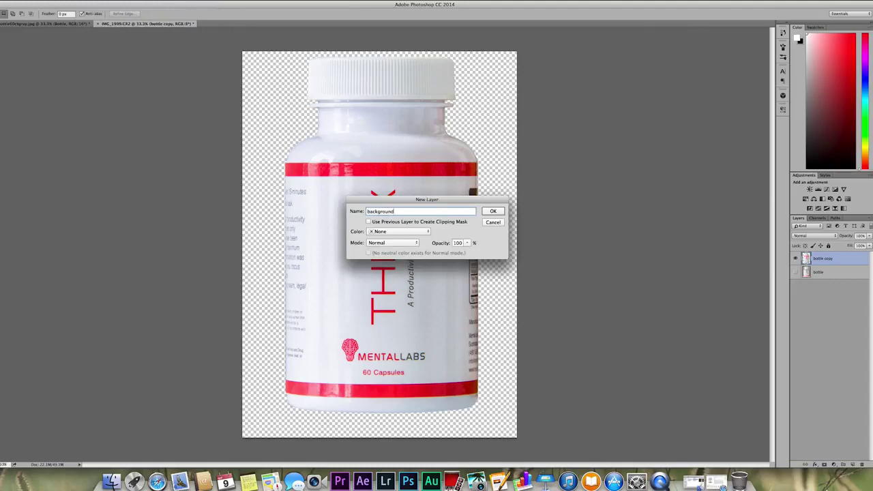
key("Return")
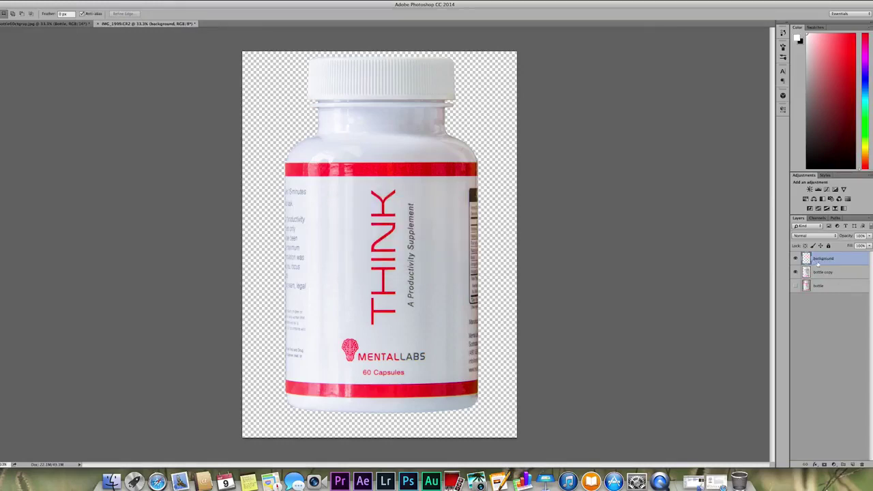
left_click_drag(818, 264, 816, 276)
- Fill the background layer with a white-to-black radial gradient, testing different directions and ending bright beneath the bottle and dark behind the cap
key("g")
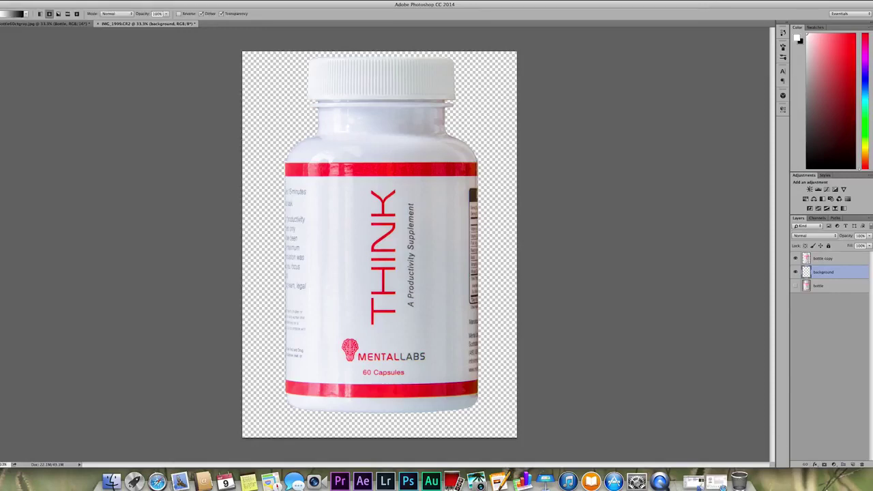
left_click(0, 135)
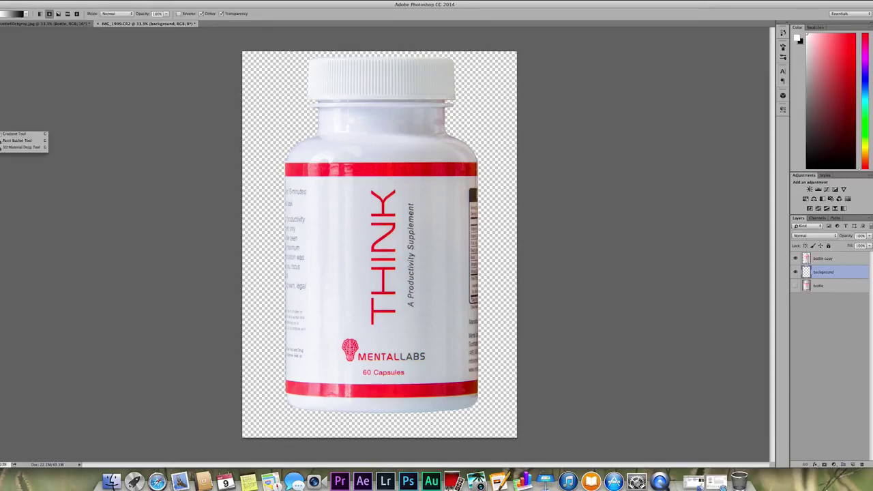
left_click(8, 135)
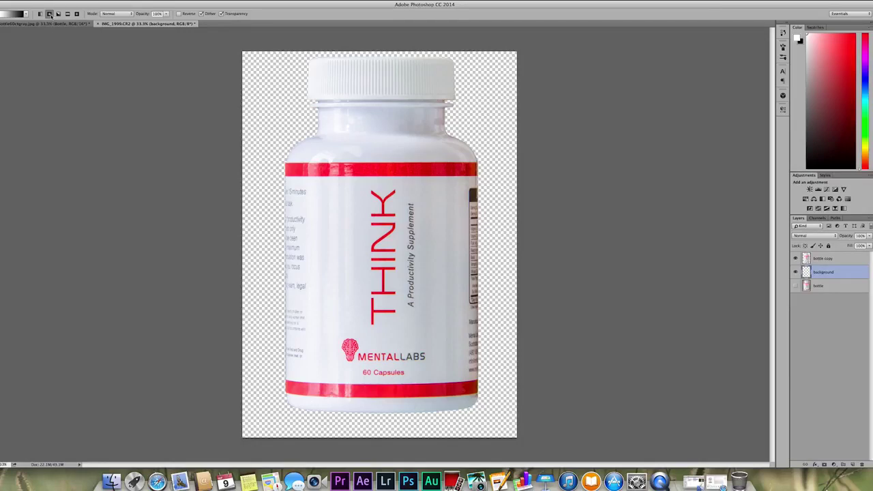
key("super+minus")
key("super+minus")
key("super+minus")
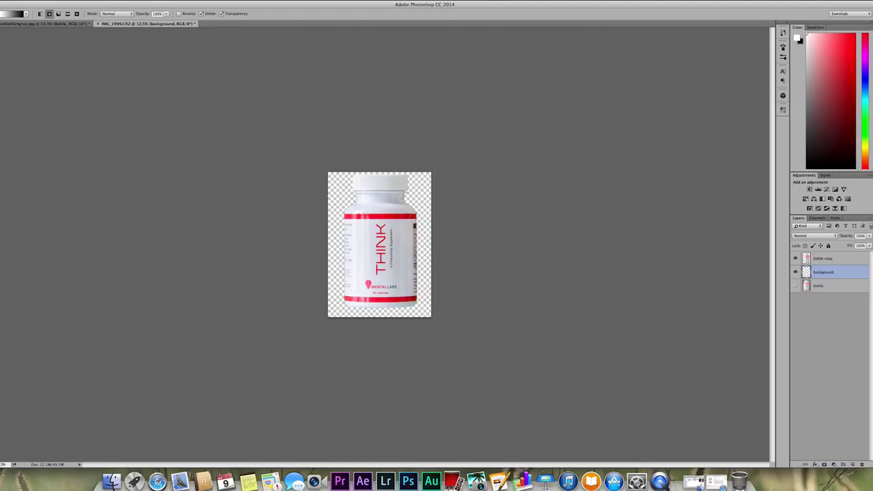
left_click_drag(337, 197, 341, 216)
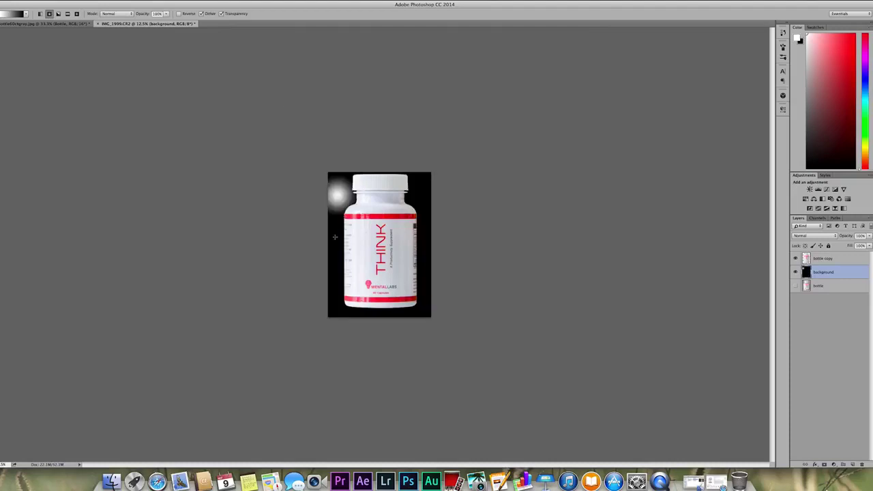
left_click_drag(334, 249, 450, 305)
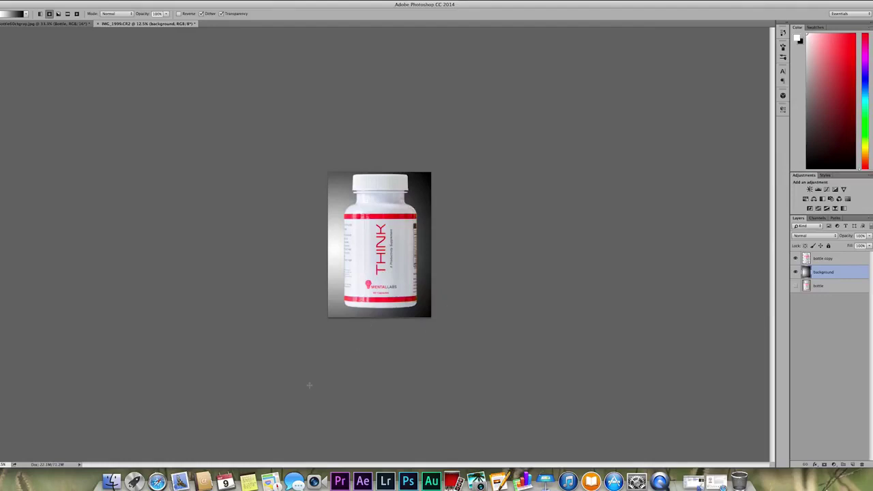
left_click_drag(308, 394, 407, 195)
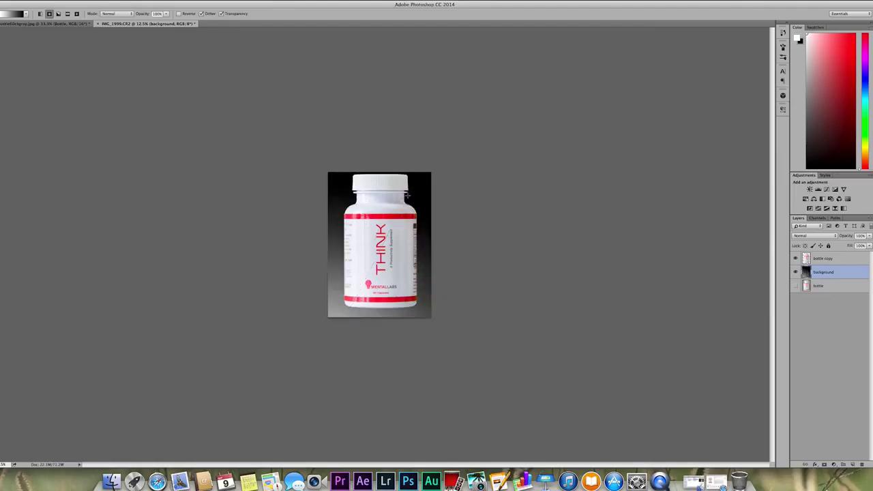
left_click_drag(401, 173, 400, 172)
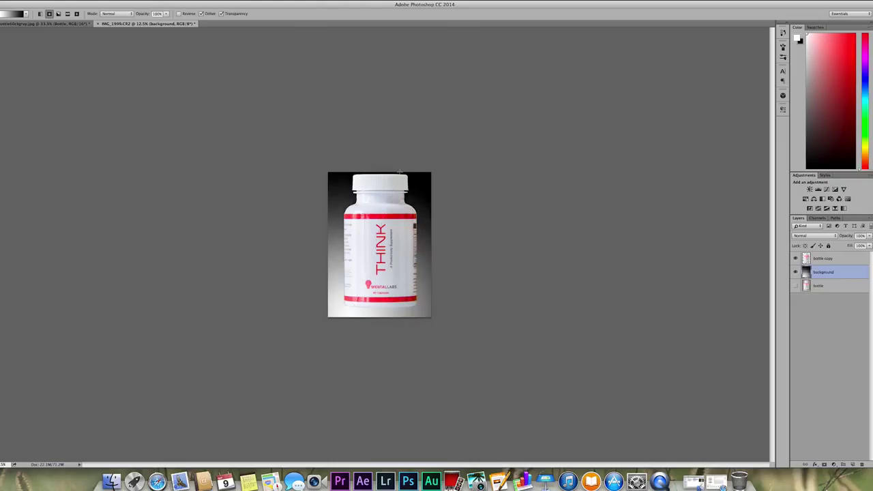
- Refill the background layer with longer white-to-black radial gradients from the lower edge past the top, leaving a mid-grey behind the cap
left_click_drag(360, 316, 439, 109)
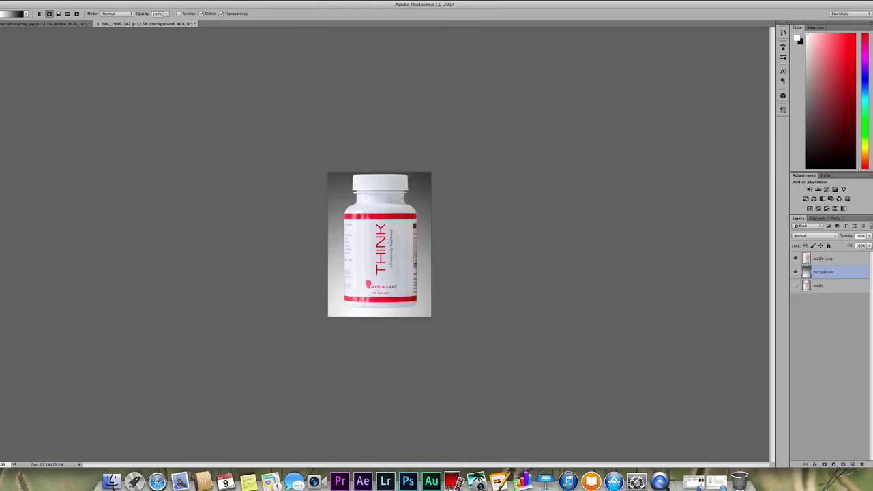
left_click_drag(332, 311, 455, 68)
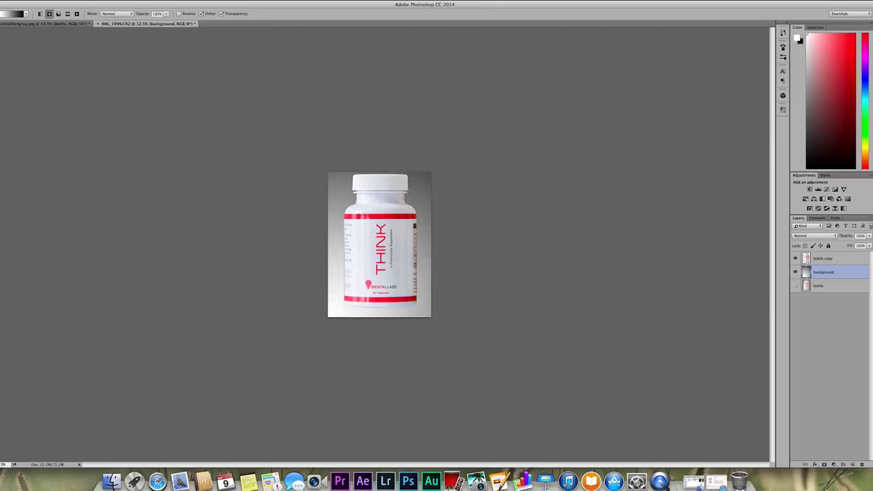
left_click_drag(351, 315, 445, 46)
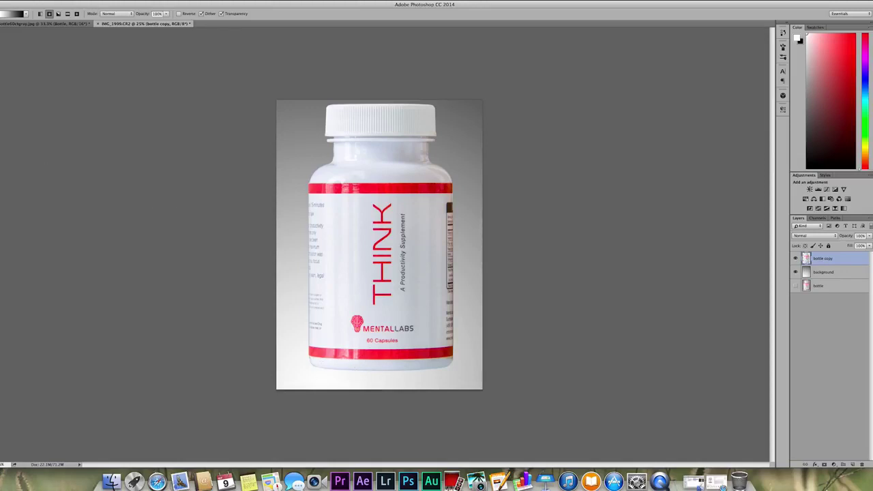
- Draw a black ellipse about 2006 px wide and 277 px high across the bottle's base
left_click(0, 191)
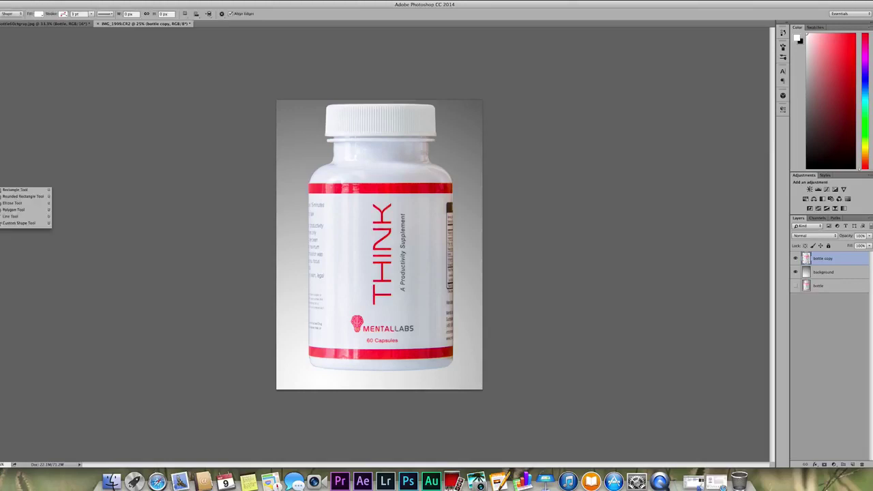
left_click(7, 195)
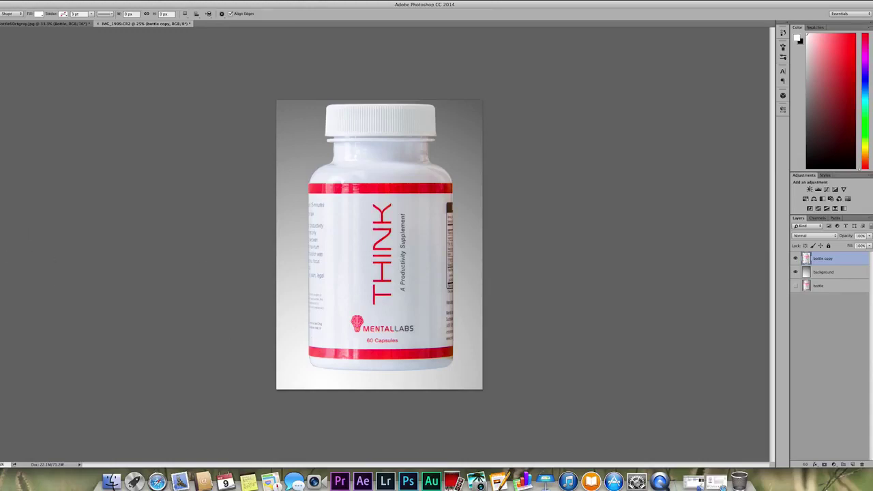
left_click(1, 225)
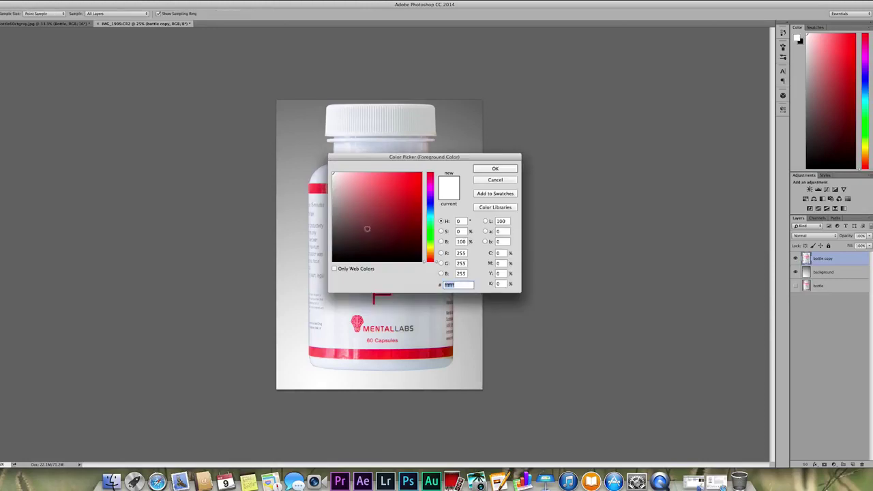
left_click_drag(366, 229, 319, 271)
left_click(488, 169)
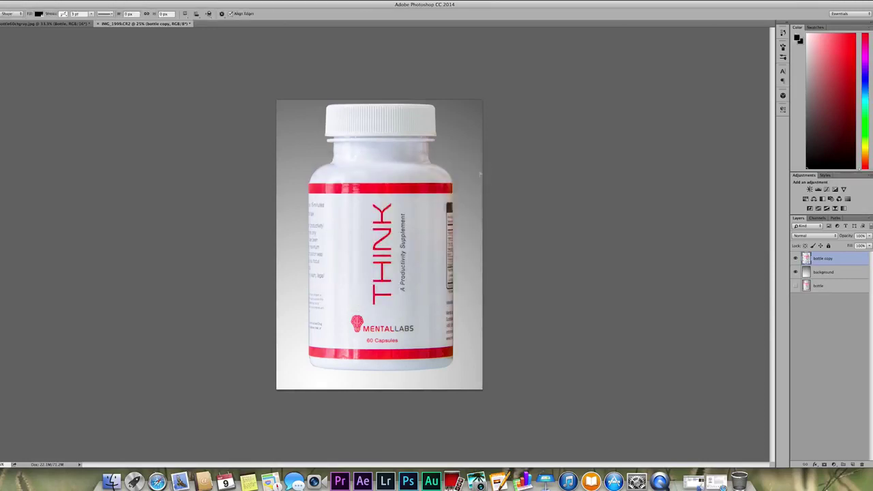
left_click_drag(294, 356, 469, 374)
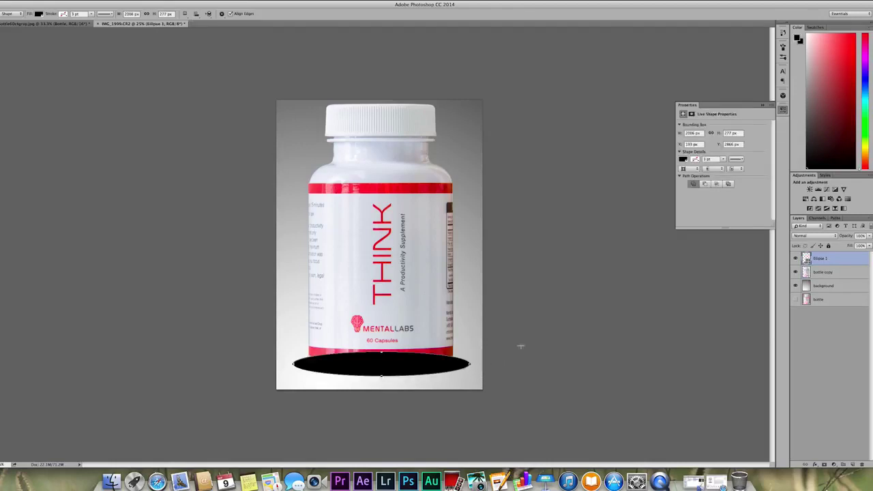
- Place the ellipse layer directly beneath the bottle copy layer and centre the ellipse horizontally under the bottle
key("v")
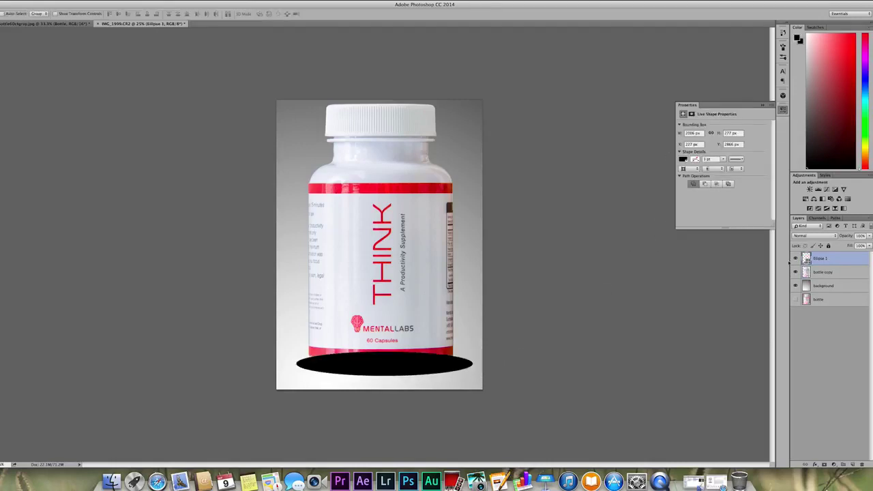
left_click_drag(807, 260, 808, 273)
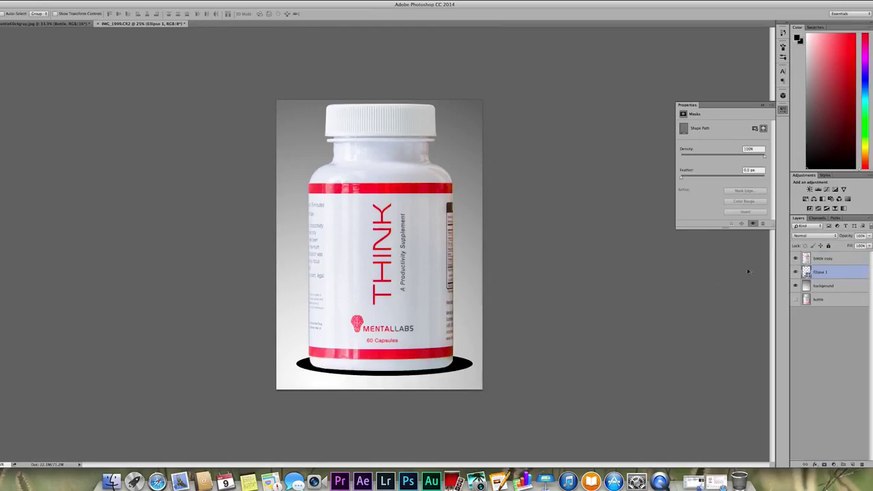
left_click_drag(459, 365, 453, 365)
key("Right")
key("Right")
key("Right")
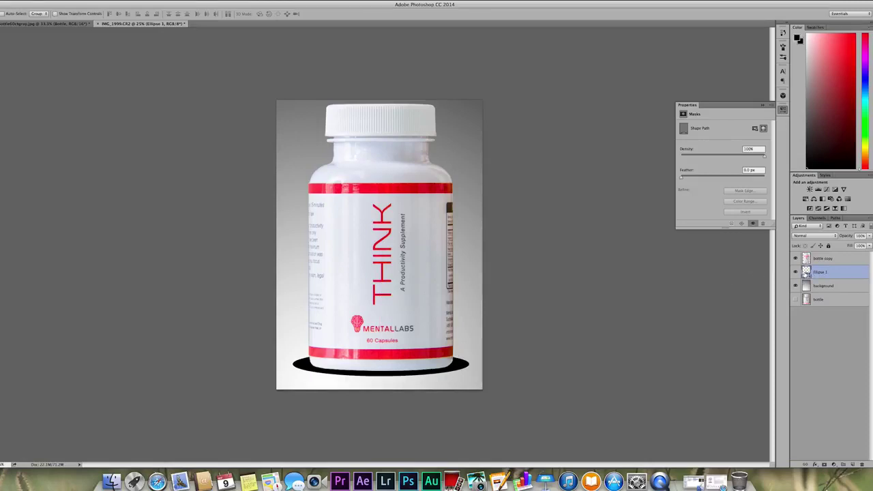
- Duplicate the ellipse layer as shadow and hide the original Ellipse 1 layer
left_click(82, 1)
left_click(98, 22)
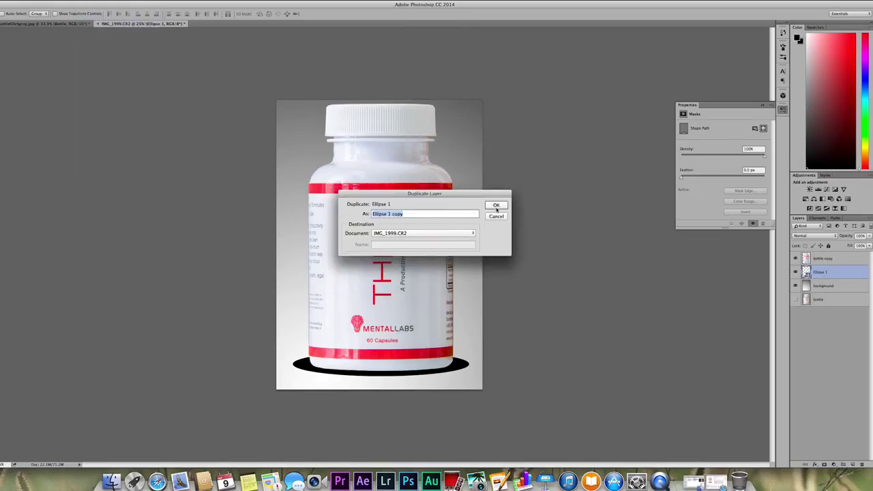
type("shadow")
left_click(496, 206)
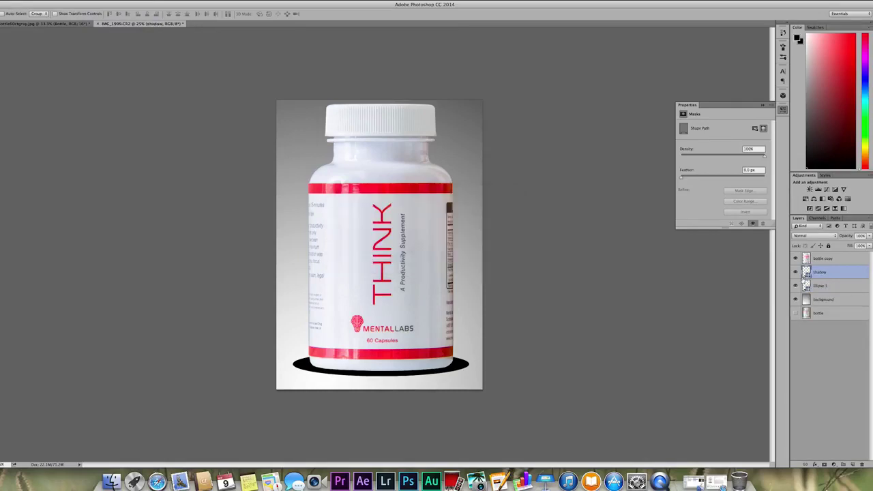
left_click(795, 272)
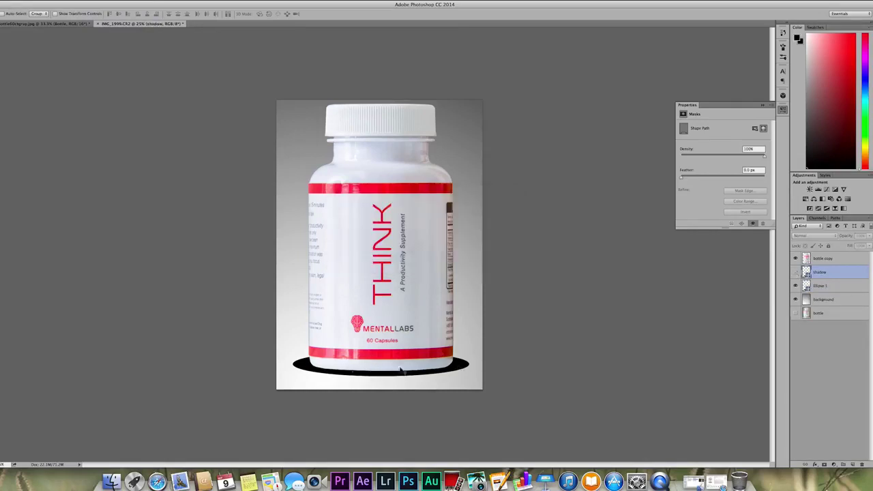
left_click(795, 272)
left_click(796, 286)
- Convert the shadow layer to a smart object and apply a Gaussian Blur with a radius of 37.4 pixels
left_click(139, 1)
mouse_move(146, 80)
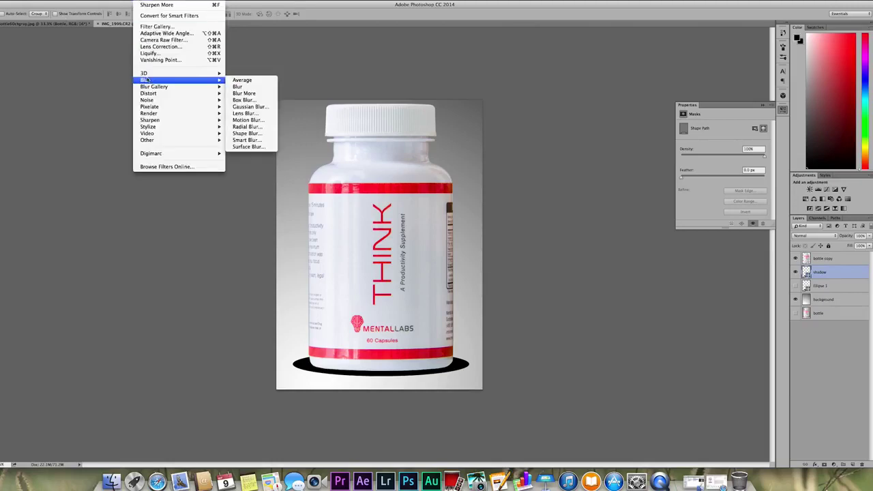
left_click(253, 107)
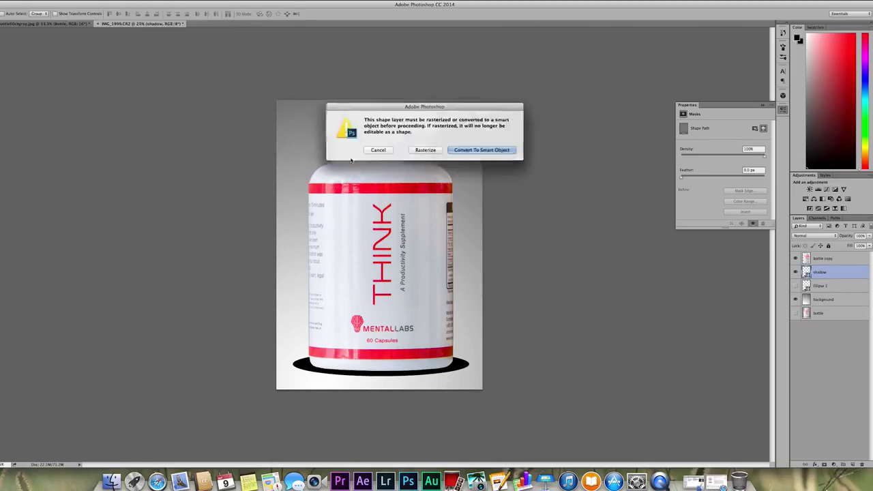
left_click(462, 151)
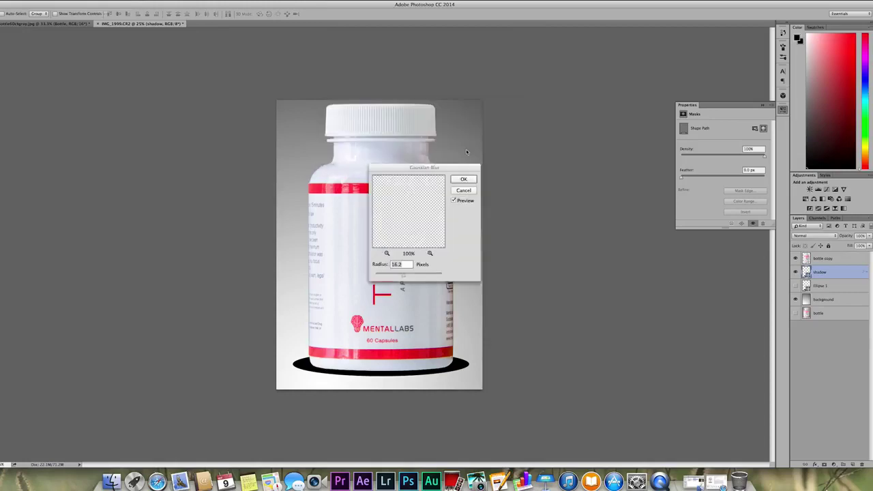
left_click_drag(430, 169, 530, 170)
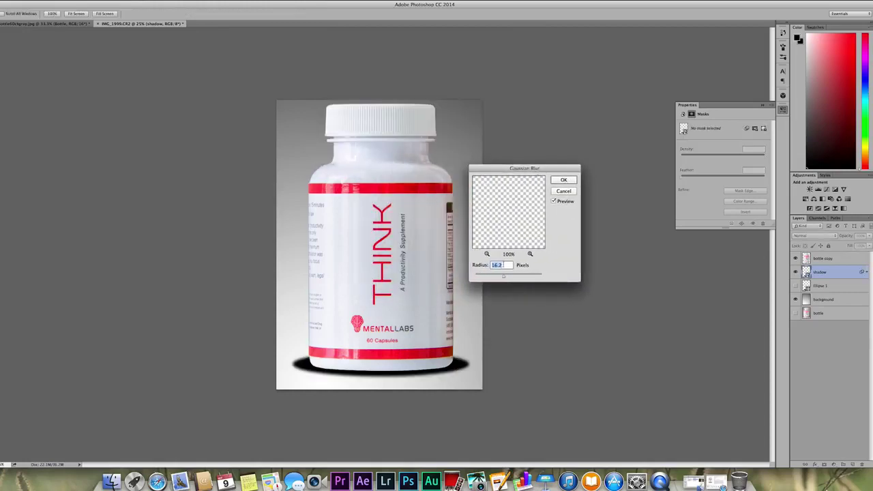
left_click_drag(517, 276, 509, 278)
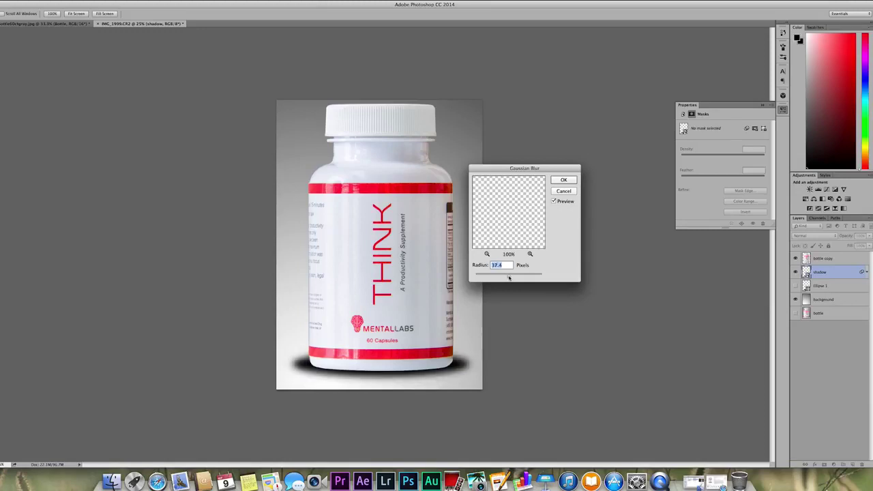
left_click(564, 180)
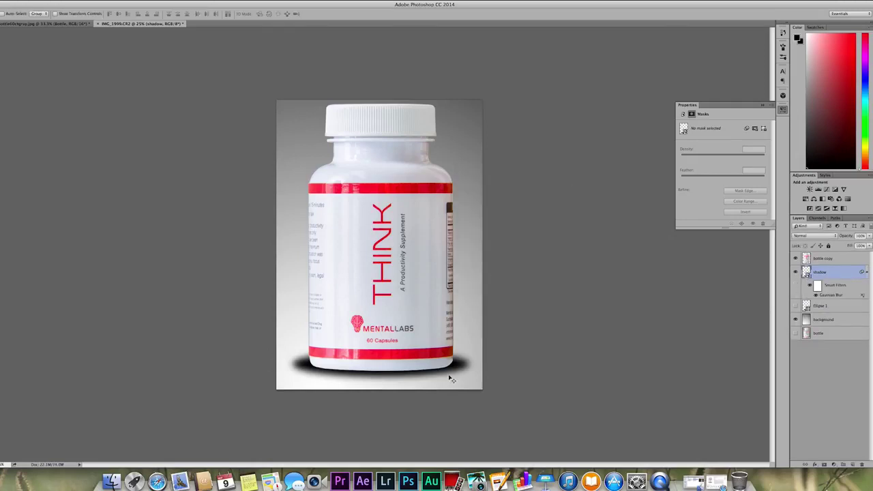
- Add a Motion Blur with angle 0 and distance 844 pixels to the shadow layer, and lower its opacity to 59%
key("ctrl+Tab")
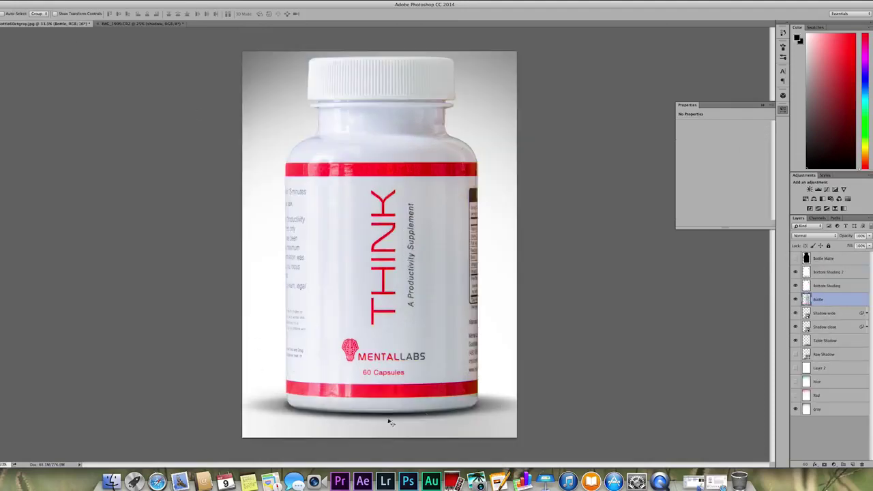
left_click(139, 24)
left_click(108, 2)
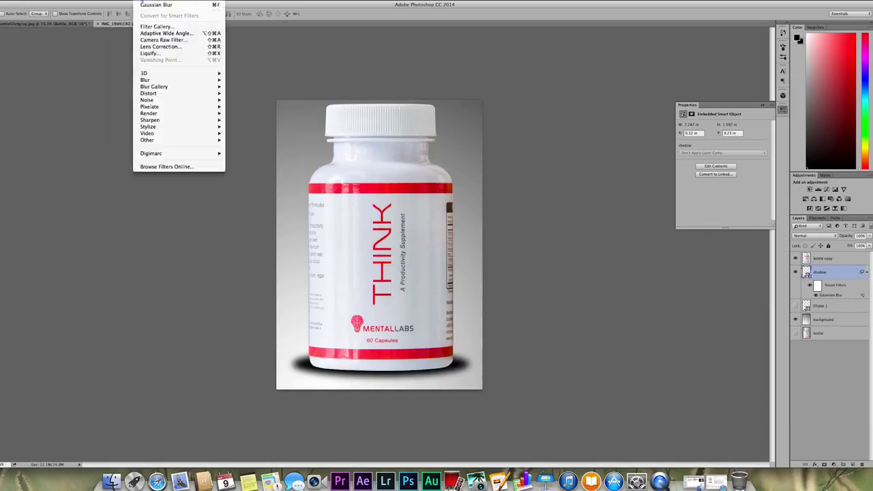
mouse_move(217, 88)
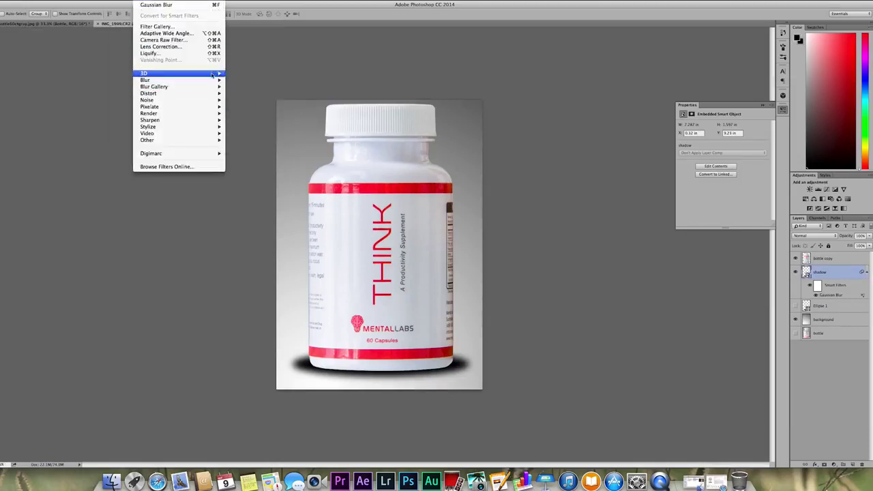
mouse_move(157, 80)
left_click(249, 120)
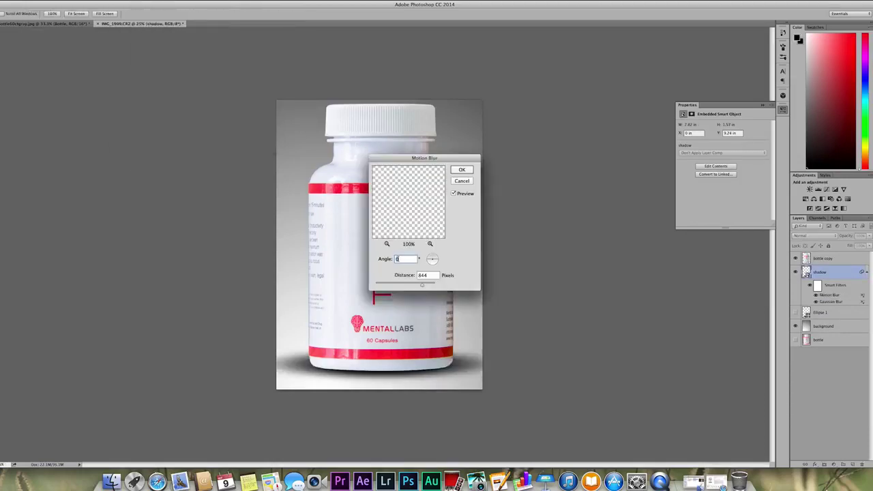
left_click(455, 194)
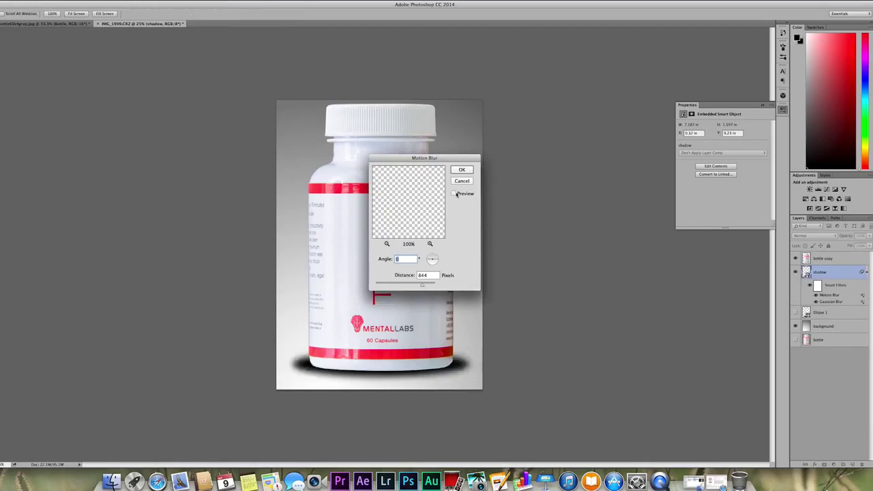
left_click(454, 194)
left_click(455, 194)
left_click(455, 194)
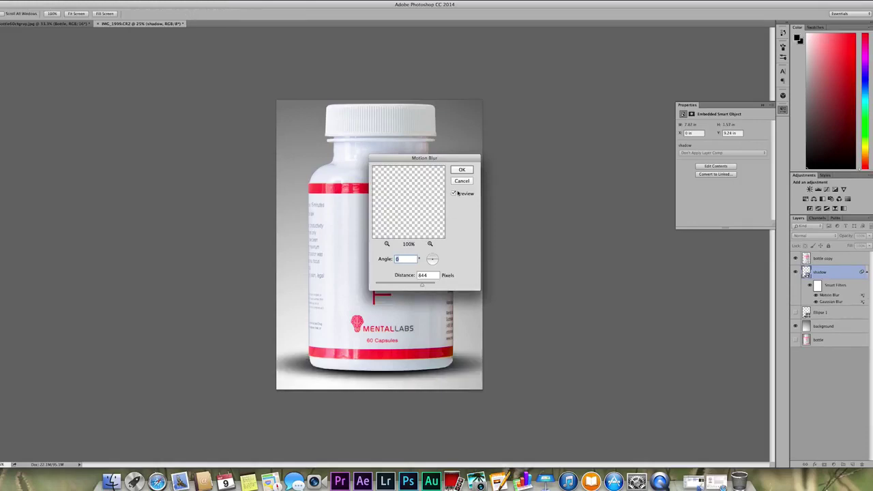
left_click(462, 170)
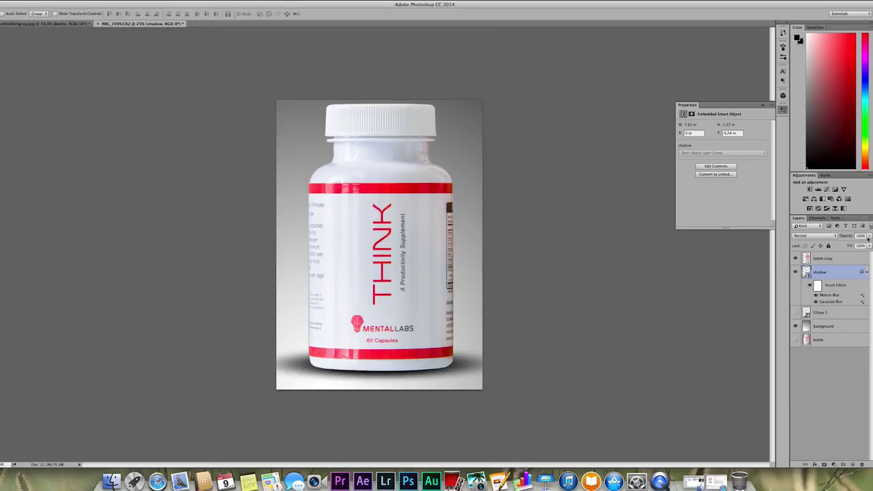
left_click_drag(868, 236, 858, 245)
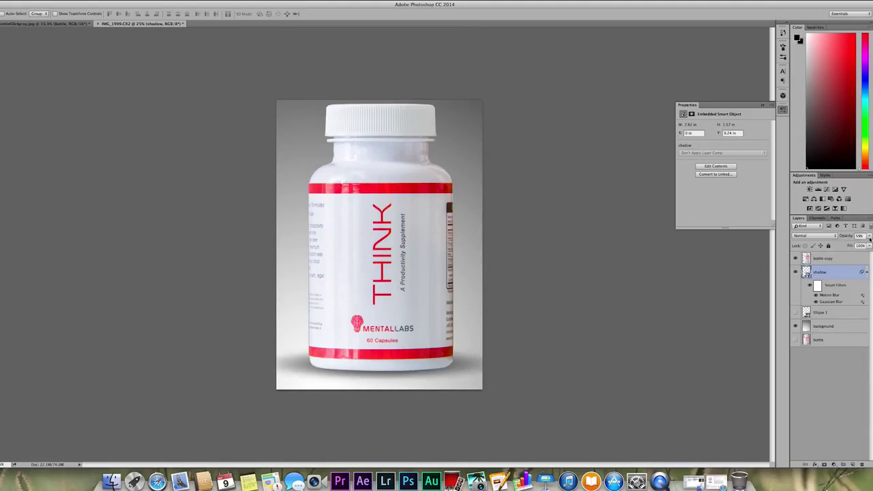
- Duplicate the hidden Ellipse 1 layer as shadow close and make the copy visible
left_click(818, 313)
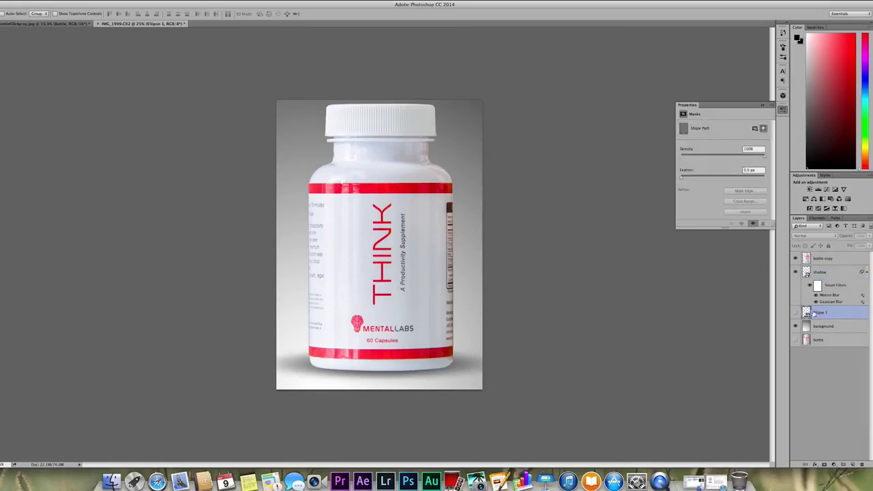
left_click(85, 1)
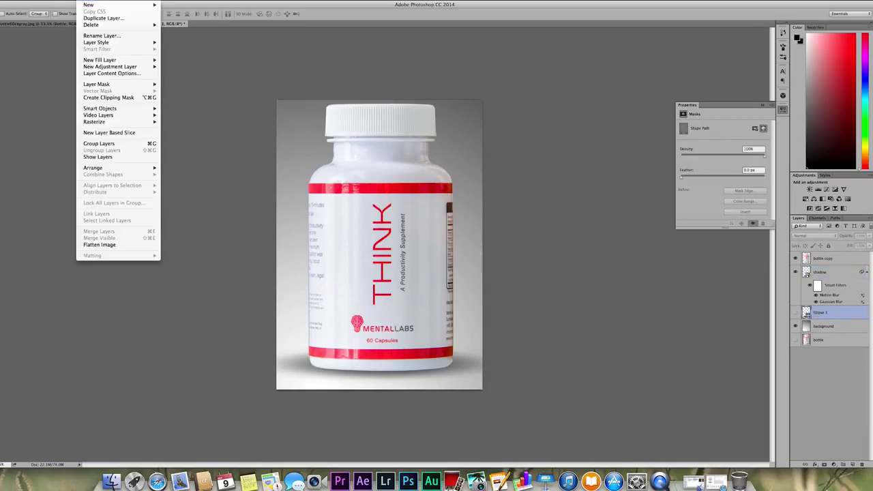
key("Down")
key("Down")
key("Return")
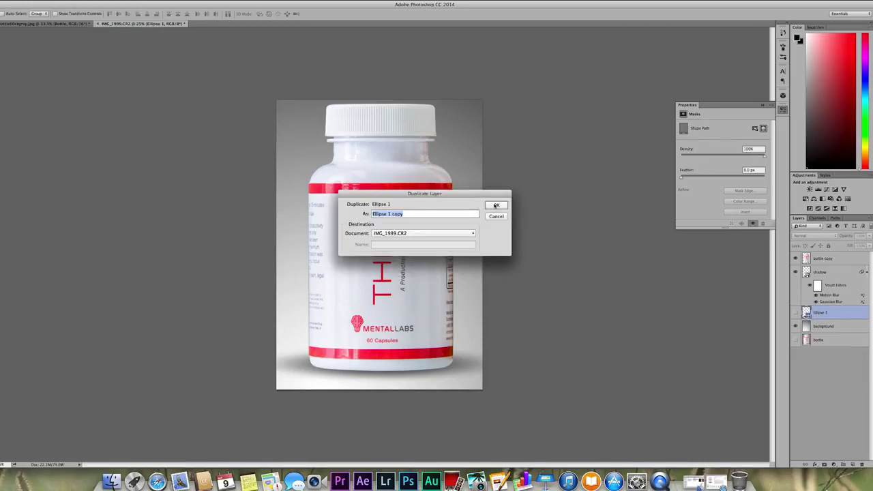
type("shadow close")
left_click(498, 206)
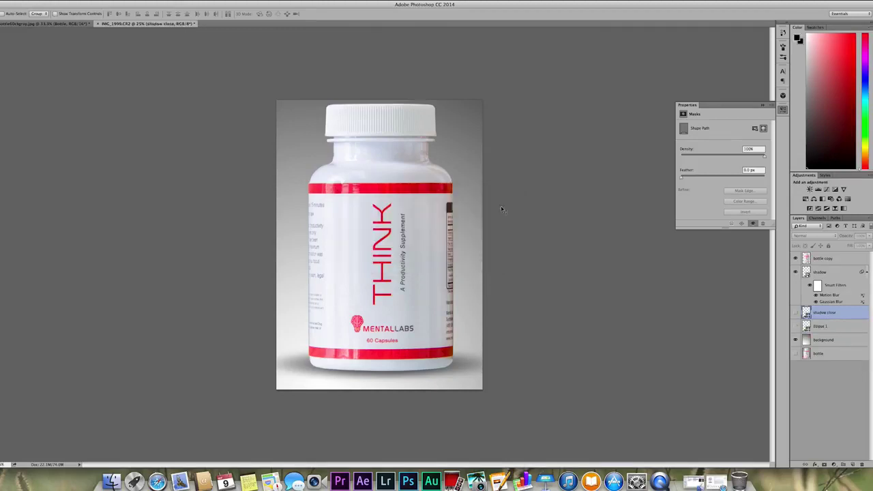
left_click(795, 313)
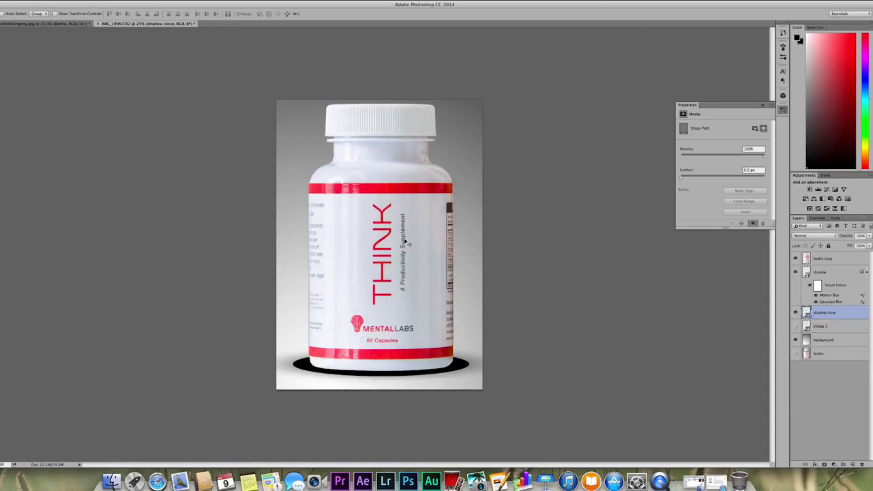
- Scale the shadow close ellipse down to about 82% width and 74% height so it fits the bottle's base
left_click(51, 0)
mouse_move(114, 148)
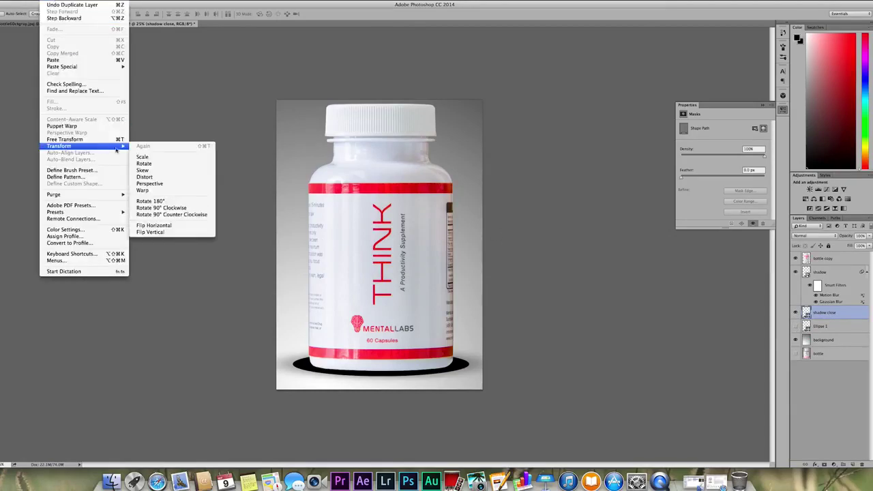
left_click(166, 184)
left_click_drag(292, 366, 306, 366)
left_click_drag(466, 365, 456, 364)
left_click_drag(382, 376, 396, 366)
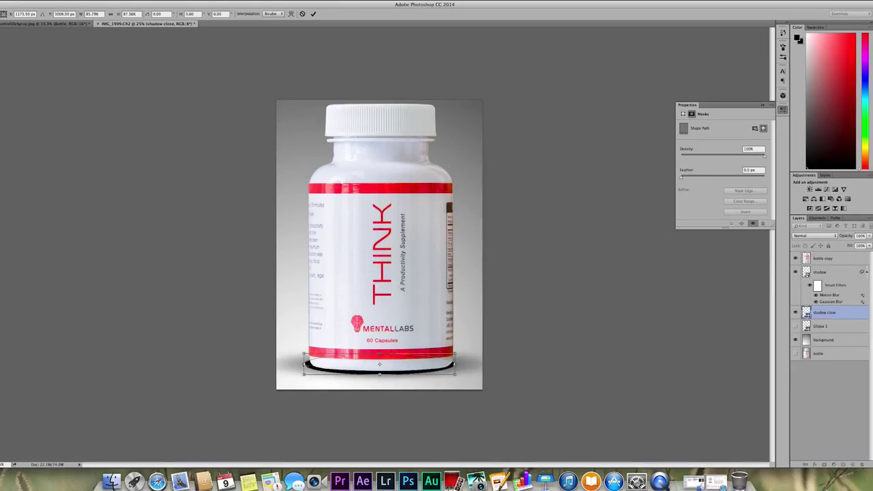
left_click_drag(303, 366, 310, 366)
left_click_drag(455, 364, 454, 365)
left_click_drag(310, 367, 309, 367)
left_click_drag(380, 353, 394, 365)
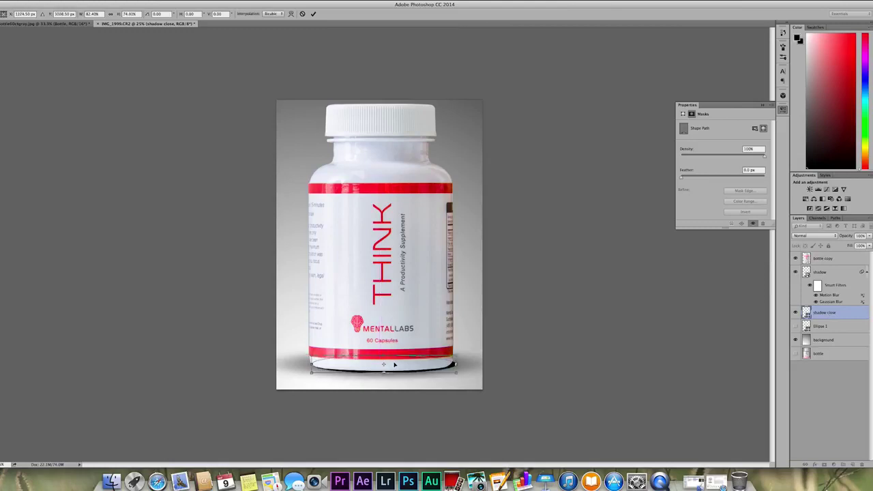
- Nudge the scaled ellipse slightly down and left until it is centred under the bottle's base, and apply the transform
key("Down")
key("Left")
key("Left")
key("Left")
key("Left")
key("Left")
key("Left")
key("Left")
key("Return")
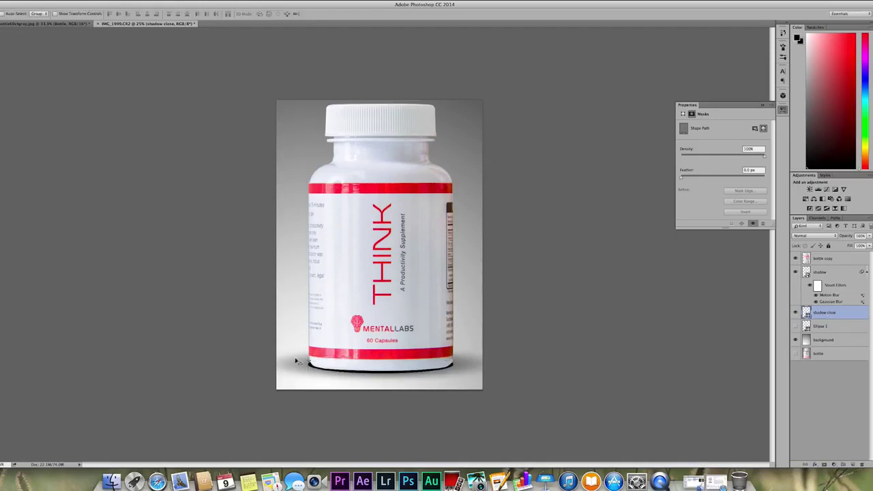
- Convert shadow close to a smart object with a light Gaussian Blur, and lower the layer's opacity to 53%
left_click(145, 2)
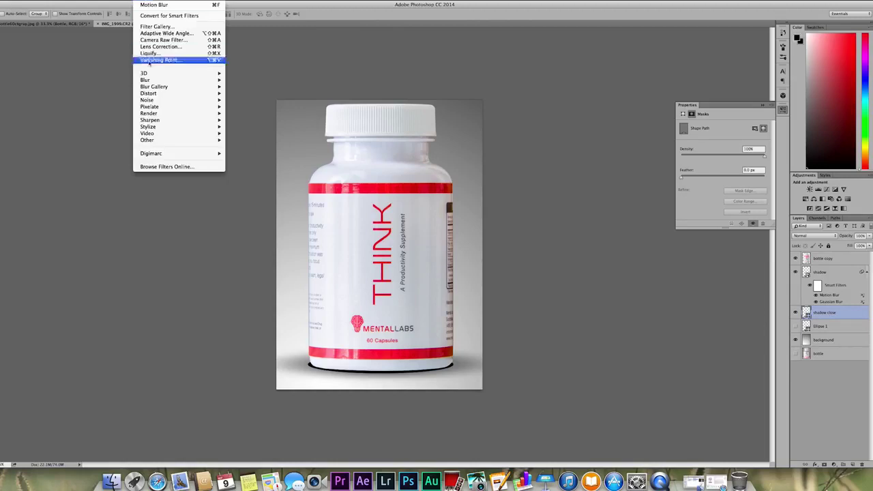
mouse_move(154, 81)
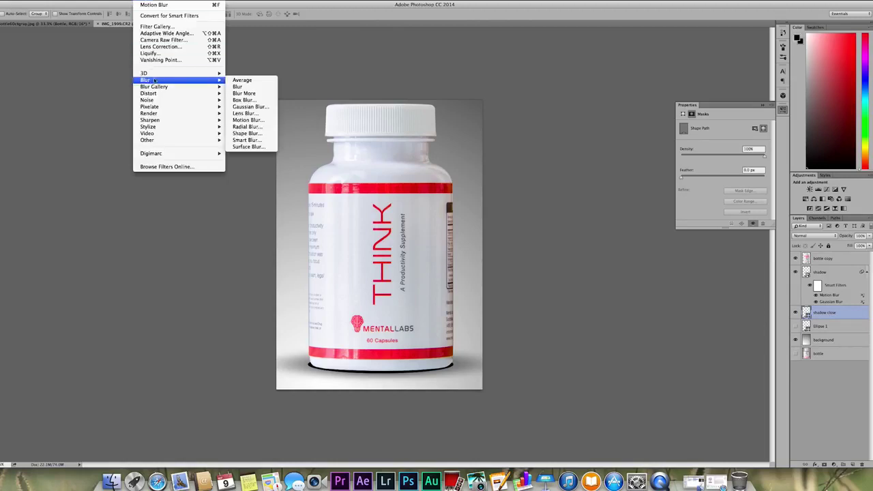
left_click(249, 106)
left_click(480, 149)
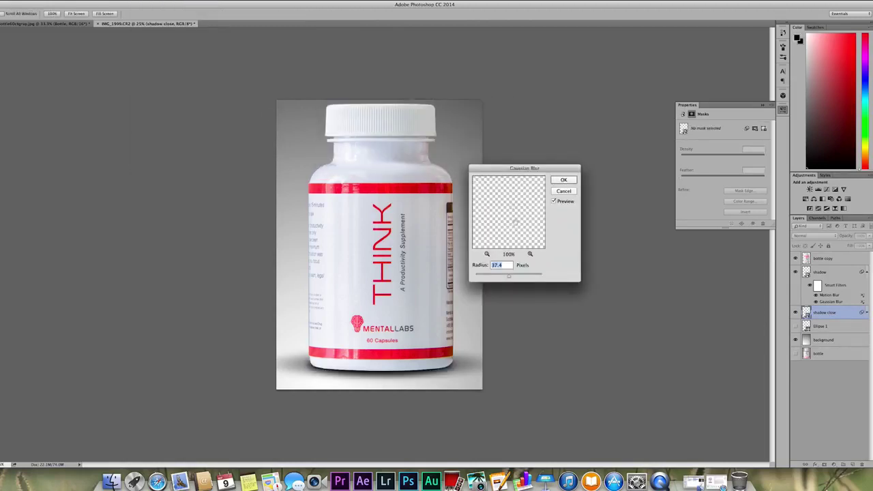
left_click(493, 277)
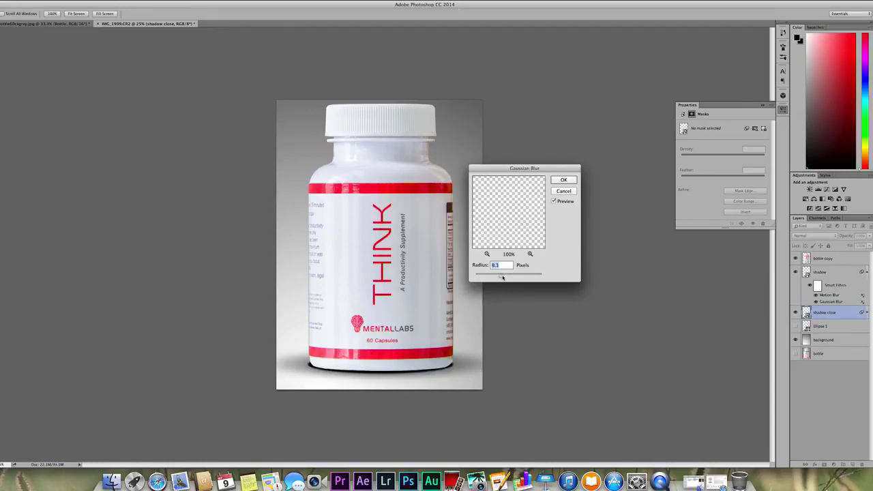
left_click_drag(503, 277, 507, 278)
left_click(563, 180)
left_click_drag(870, 237, 855, 245)
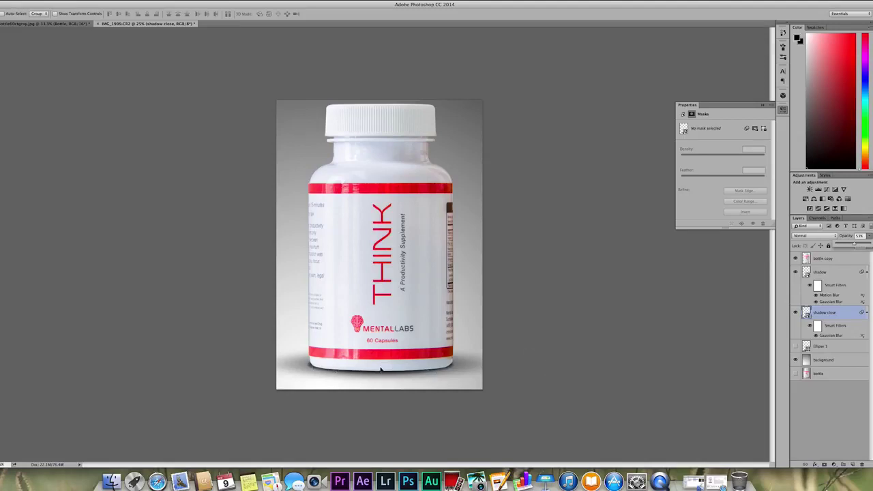
- Collapse the smart filter lists of both shadow layers and duplicate the bottle copy layer as matte
left_click(858, 276)
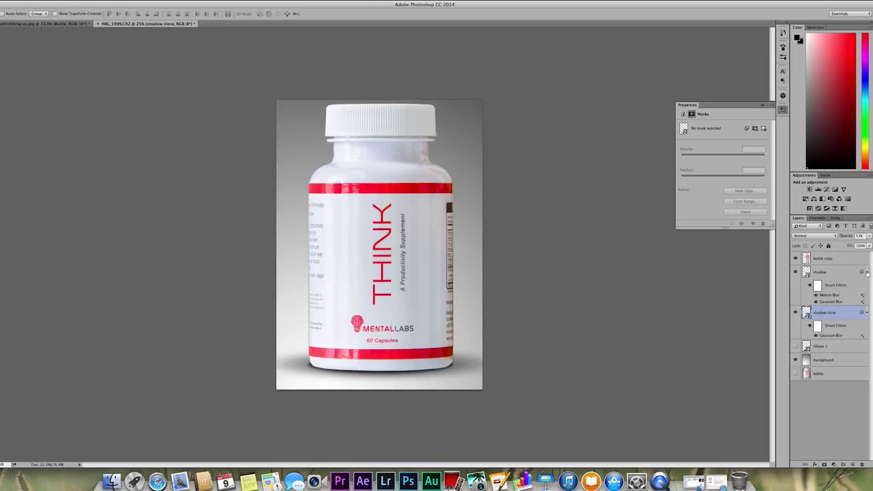
left_click(866, 273)
left_click(821, 259)
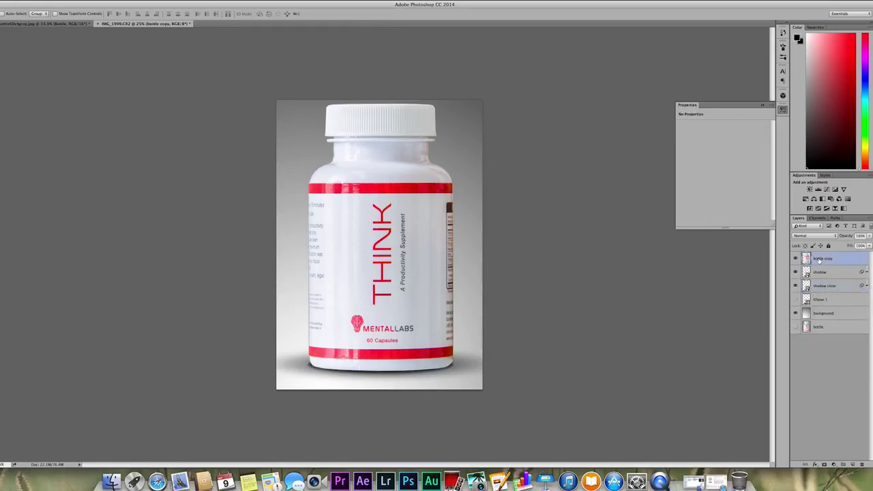
left_click(796, 260)
left_click(797, 260)
left_click(85, 1)
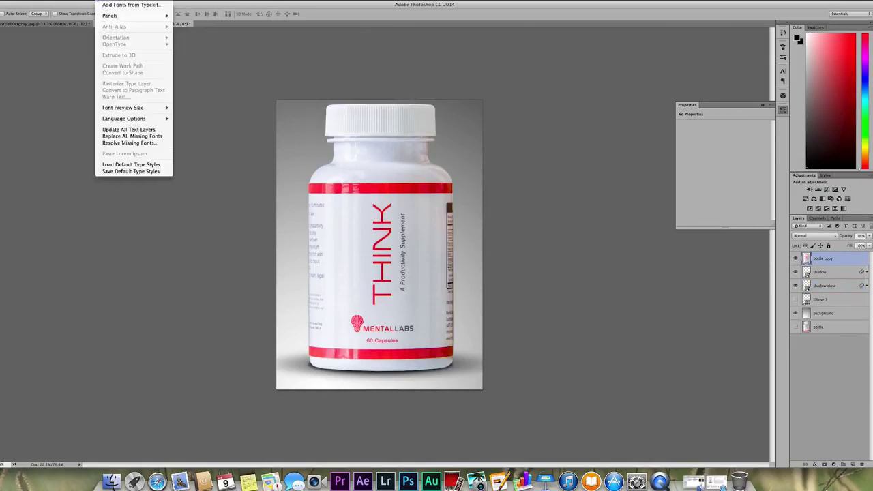
left_click(102, 18)
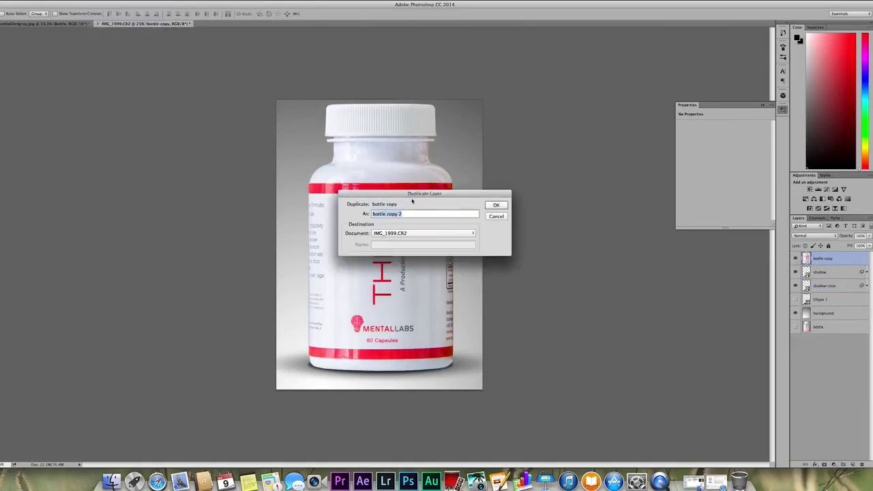
type("bottle")
key("Return")
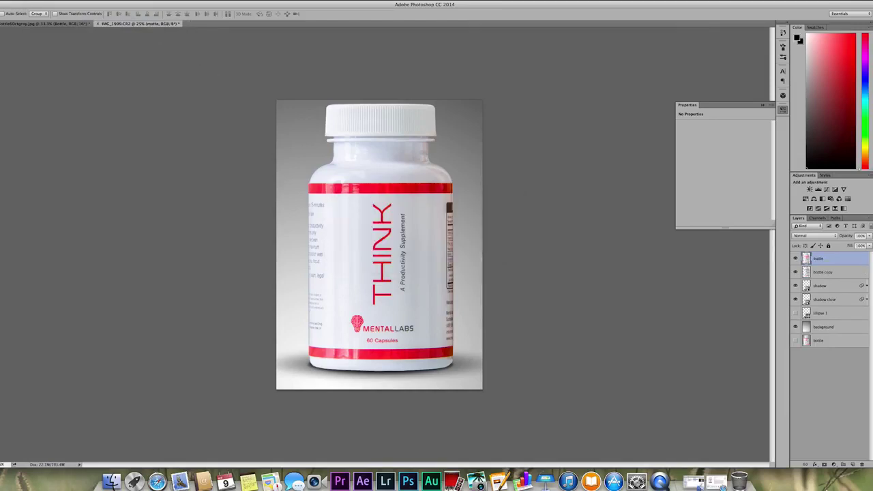
- Turn the bottle on the matte layer solid black with Curves by lowering the white point's output to 0
left_click(64, 0)
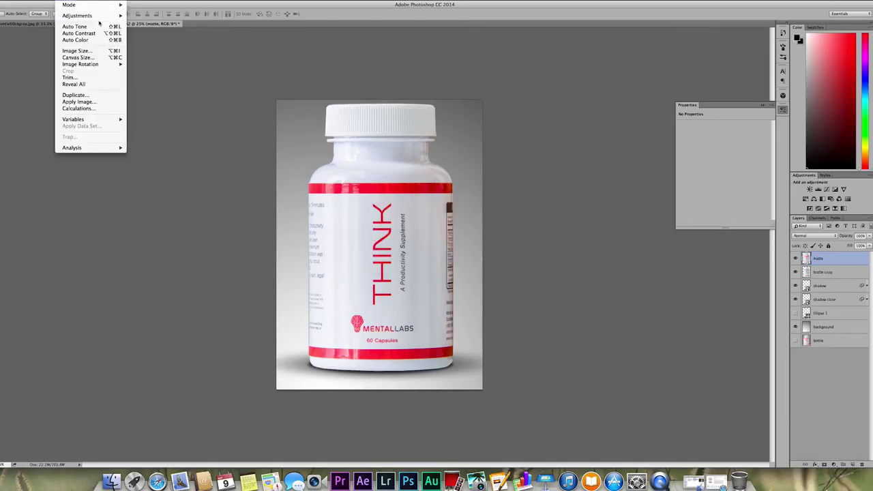
left_click(146, 31)
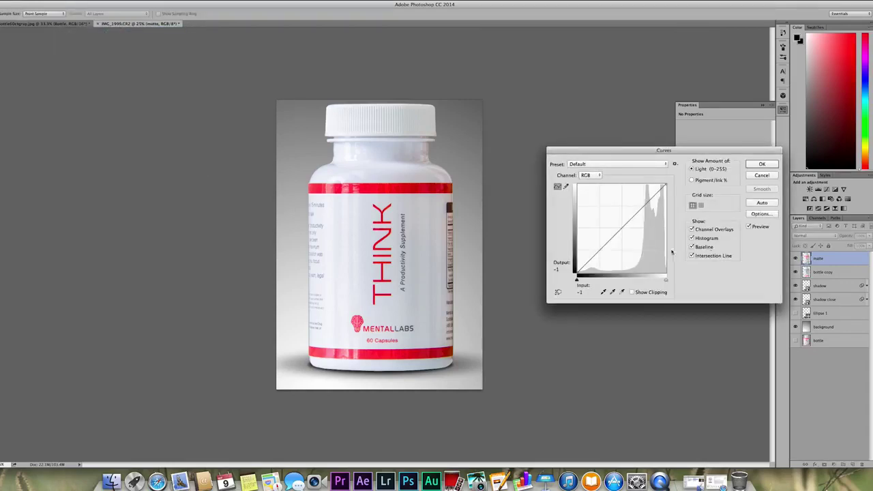
left_click_drag(666, 184, 666, 274)
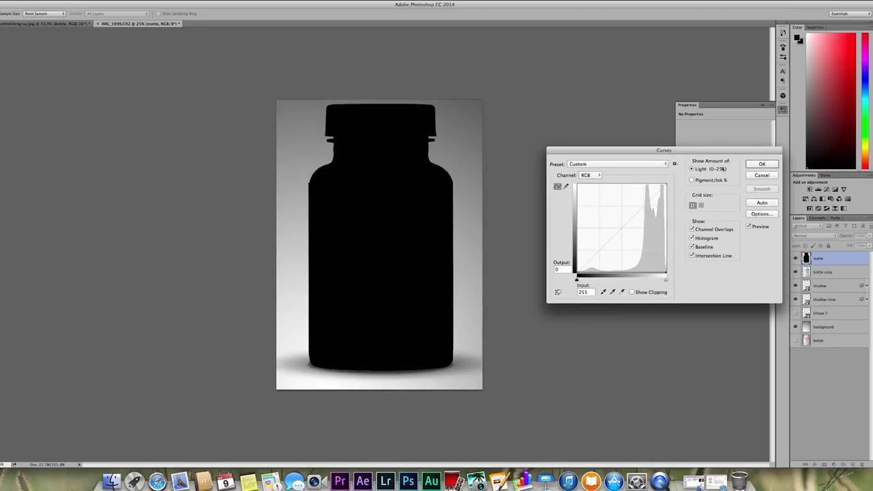
key("Return")
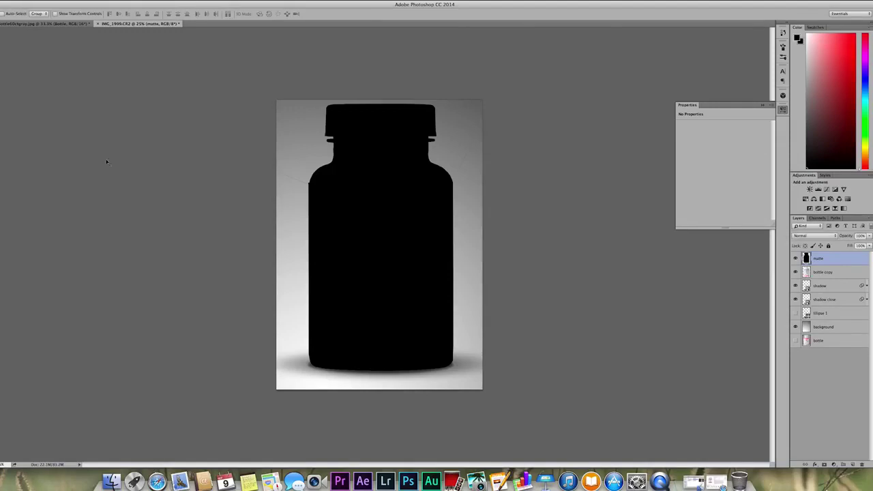
- Lasso and delete the stray bits sticking out at both shoulder edges of the black bottle silhouette
key("l")
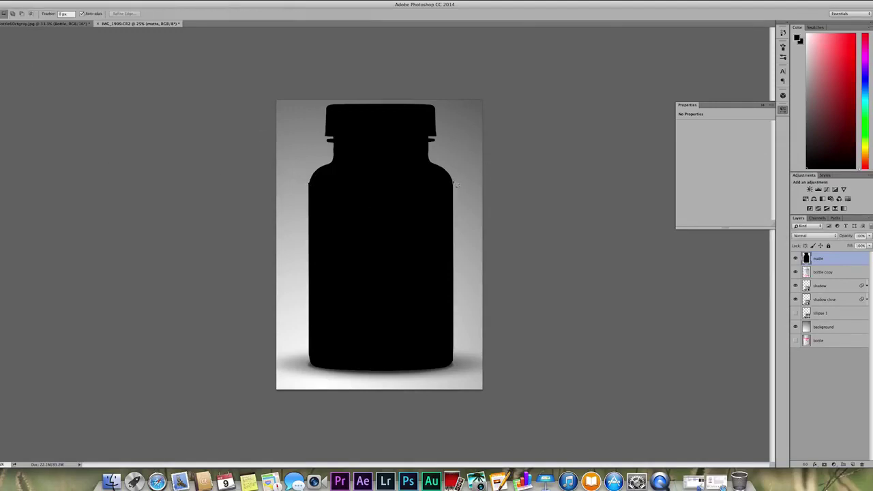
mouse_move(458, 192)
left_mouse_down()
mouse_move(482, 168)
mouse_move(490, 141)
mouse_move(490, 115)
mouse_move(477, 112)
mouse_move(464, 133)
mouse_move(479, 68)
mouse_move(490, 90)
mouse_move(469, 116)
mouse_move(460, 182)
left_mouse_up()
key("Delete")
key("super+d")
mouse_move(310, 198)
left_mouse_down()
mouse_move(257, 171)
mouse_move(267, 150)
mouse_move(315, 185)
left_mouse_up()
- Add a new layer named bottle shadow1, place it directly below the matte layer and select matte
left_click(89, 1)
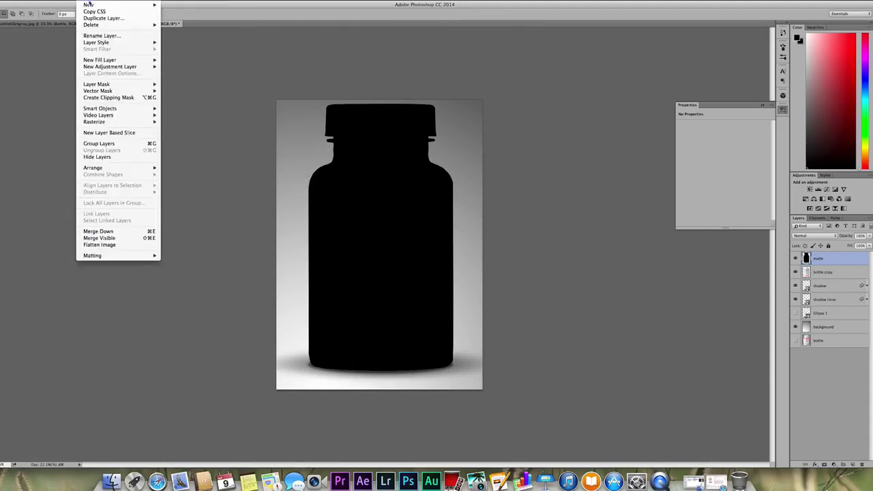
mouse_move(90, 5)
left_click(176, 7)
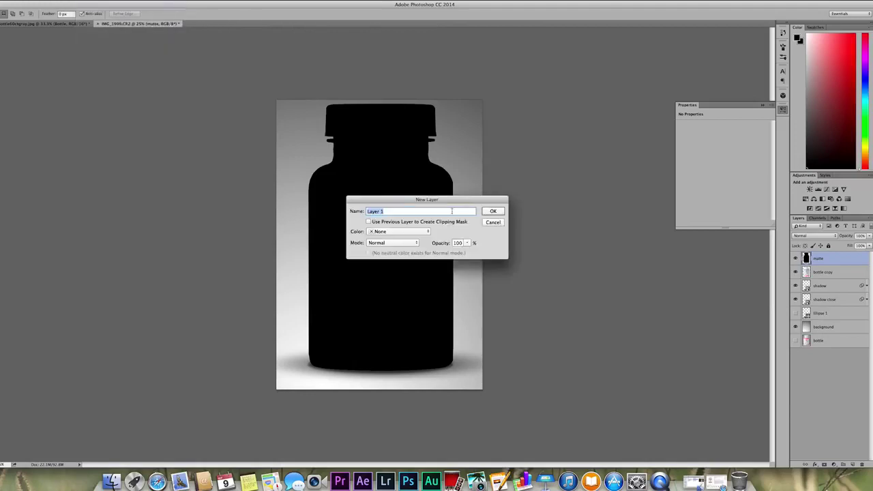
type("bottle shadow1")
left_click(492, 211)
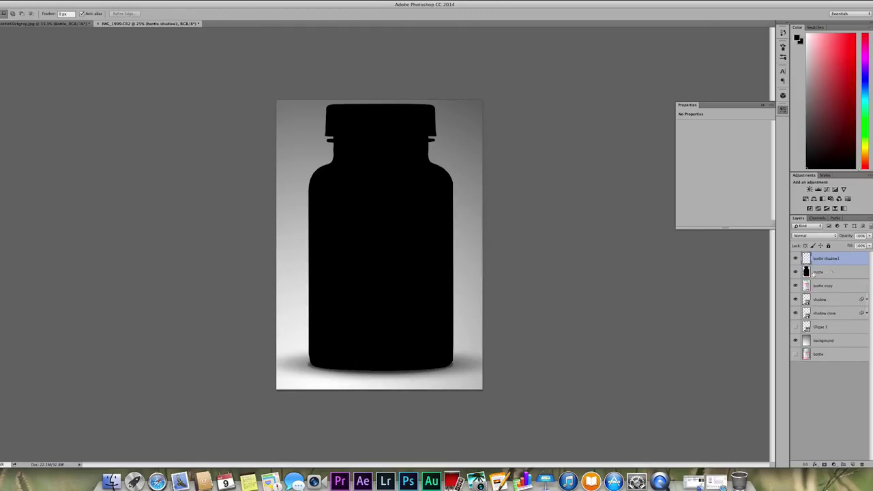
left_click_drag(828, 256, 811, 269)
left_click(806, 258)
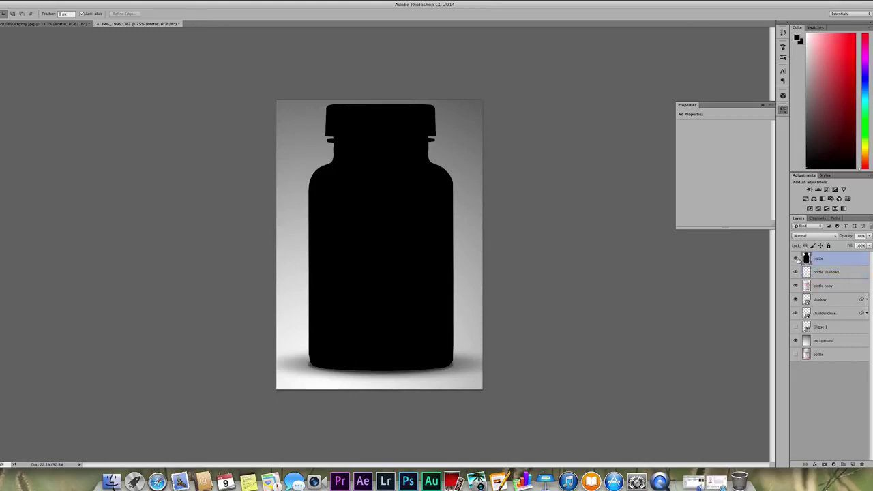
- Select the black bottle silhouette on the matte layer with the Magic Wand tool
key("w")
left_click(0, 62)
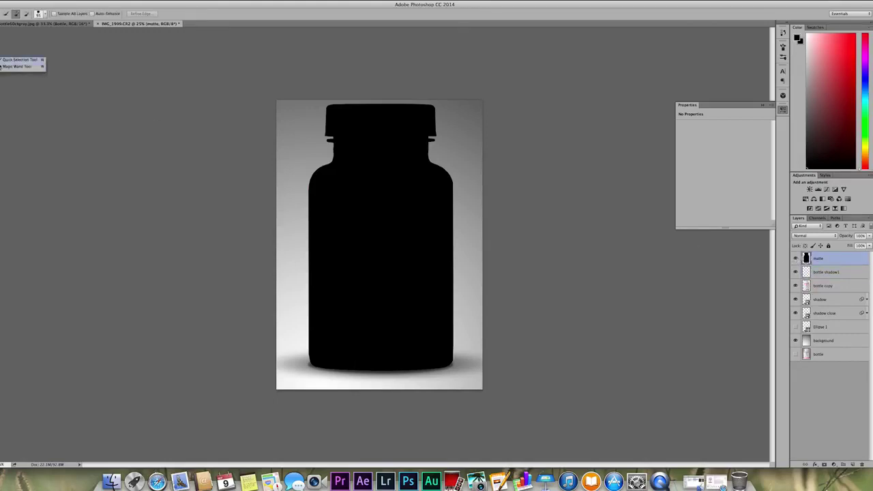
left_click(12, 67)
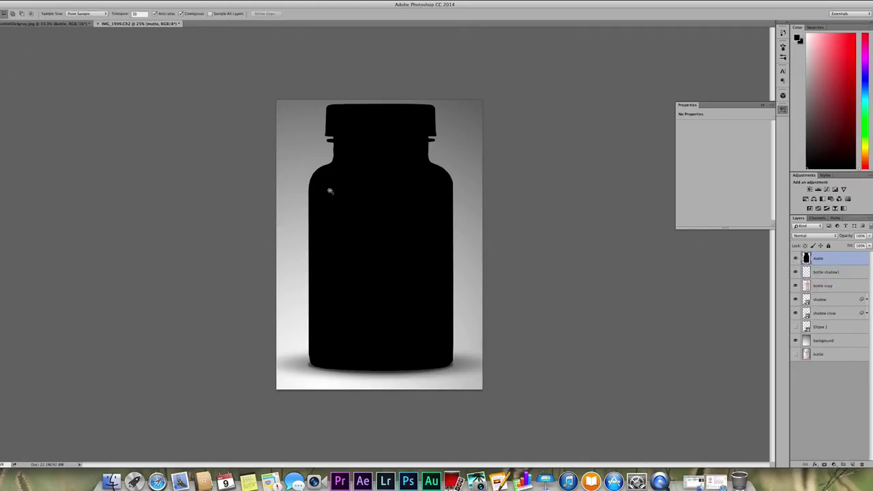
left_click(390, 207)
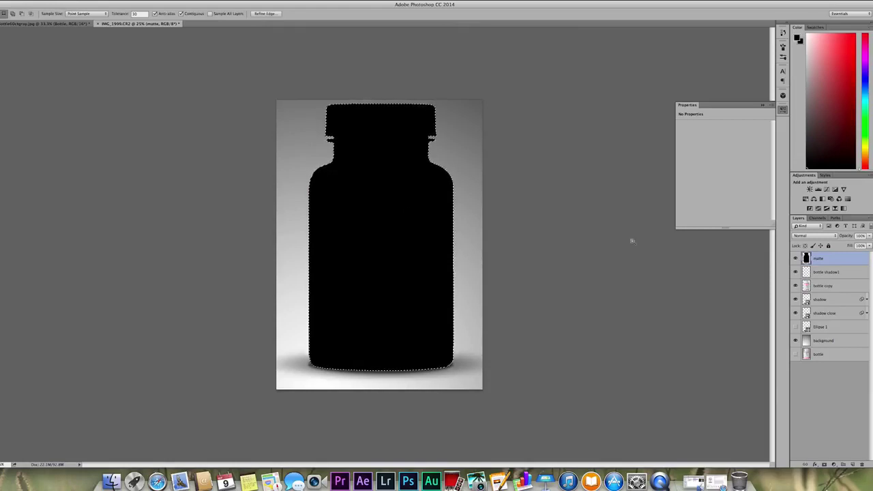
- Fill the selection on bottle shadow1 with a short linear gradient from white at the bottle's base to black above, with matte hidden
left_click(808, 273)
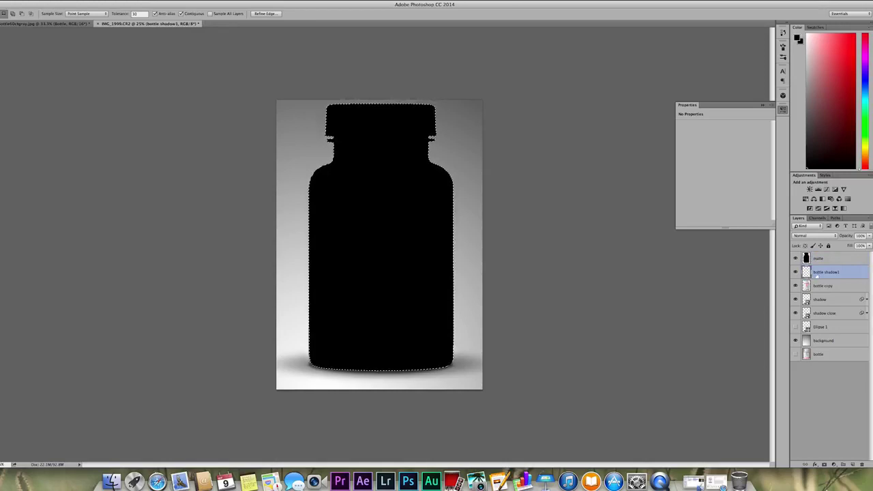
key("g")
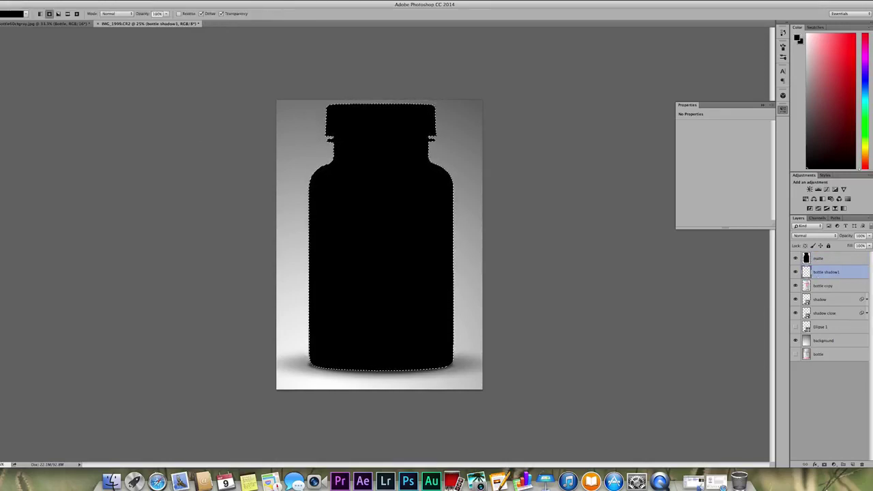
left_click(40, 16)
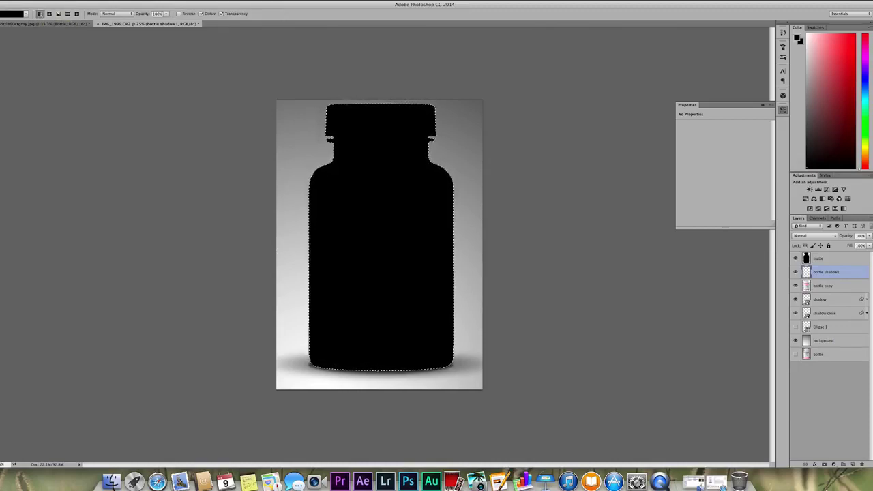
left_click(1, 239)
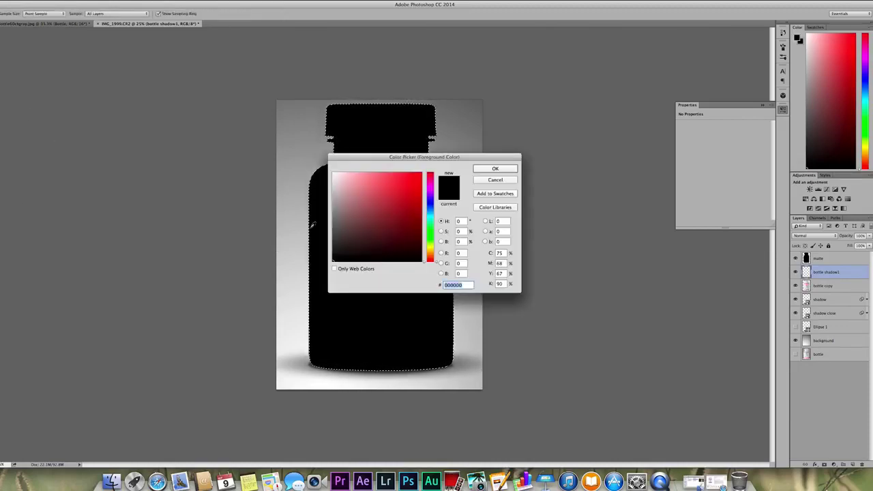
left_click_drag(343, 188, 307, 162)
left_click(501, 169)
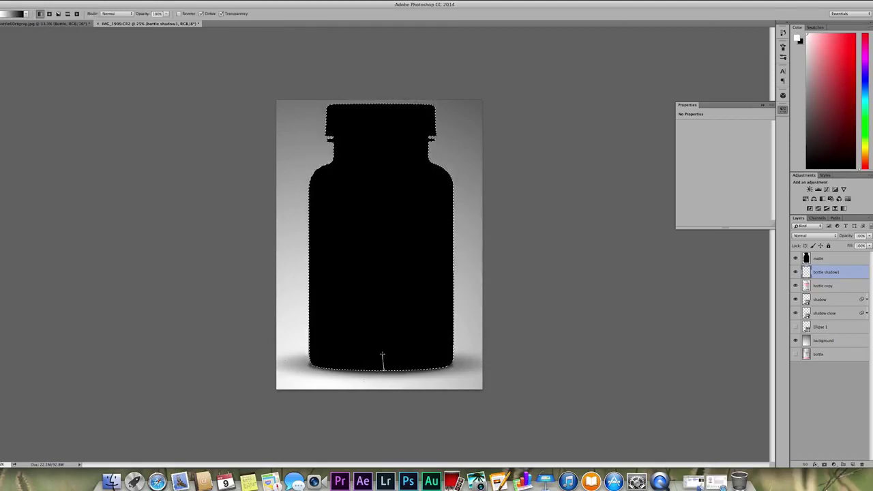
left_click_drag(384, 348, 384, 348)
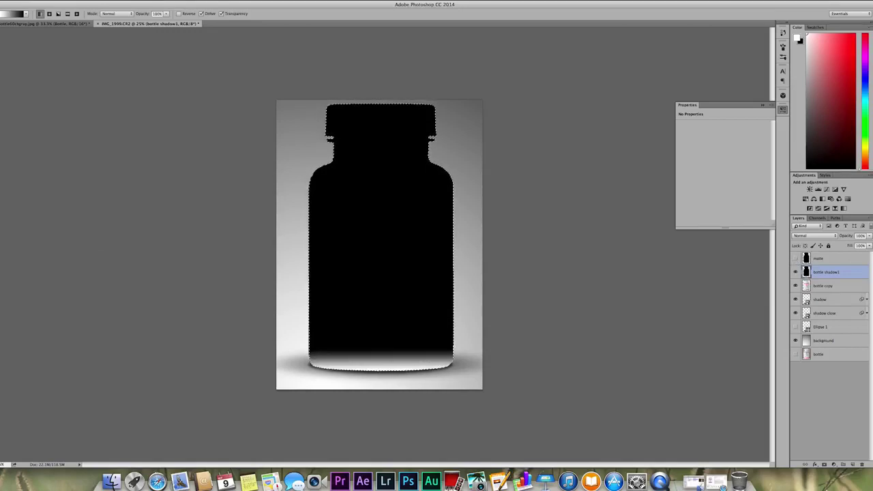
- Swap the colours and refill the selection with a gradient from black at the base to white above, and hide bottle shadow1
key("x")
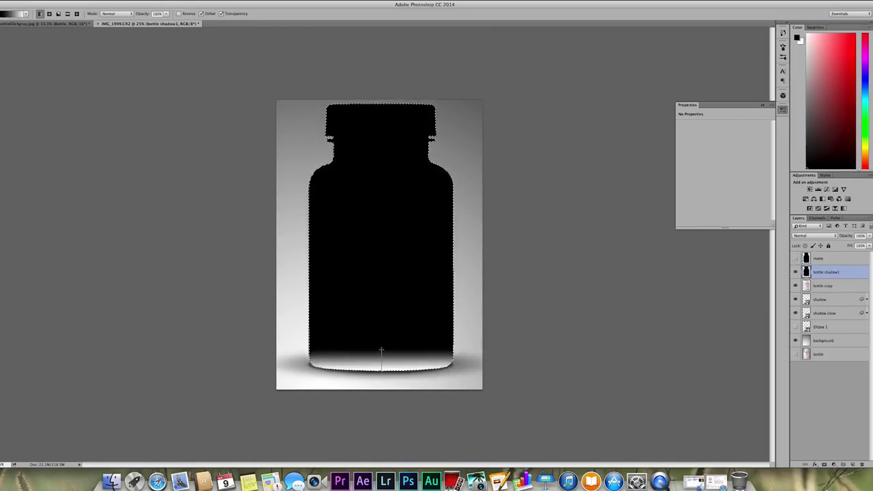
left_click_drag(381, 350, 382, 350)
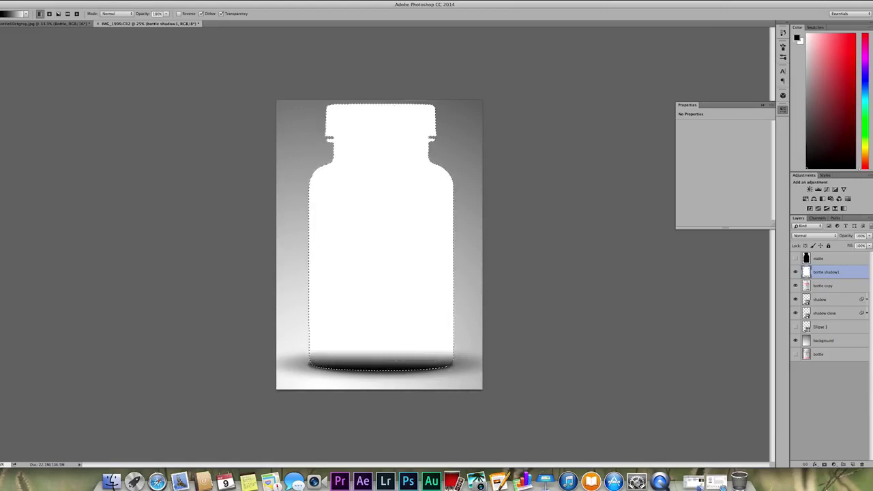
left_click(796, 272)
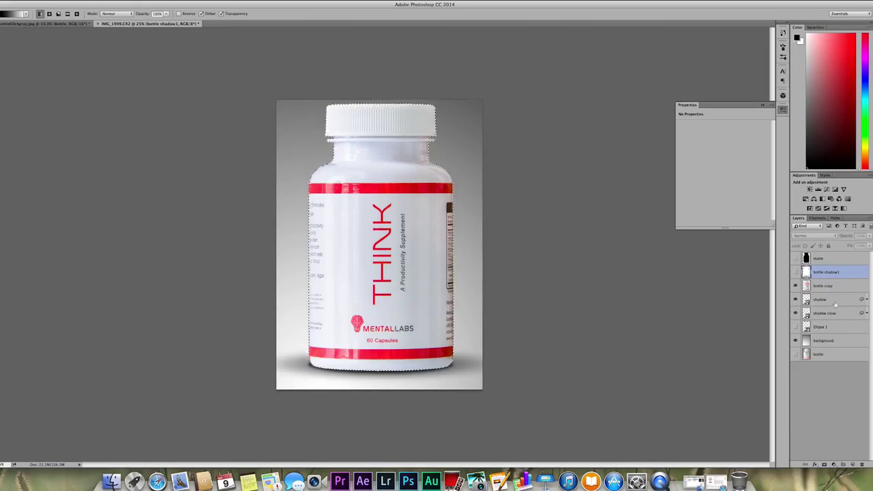
- Show bottle shadow1 and warp its lower edge slightly downward so the shadow curves past the bottle's base
left_click(795, 272)
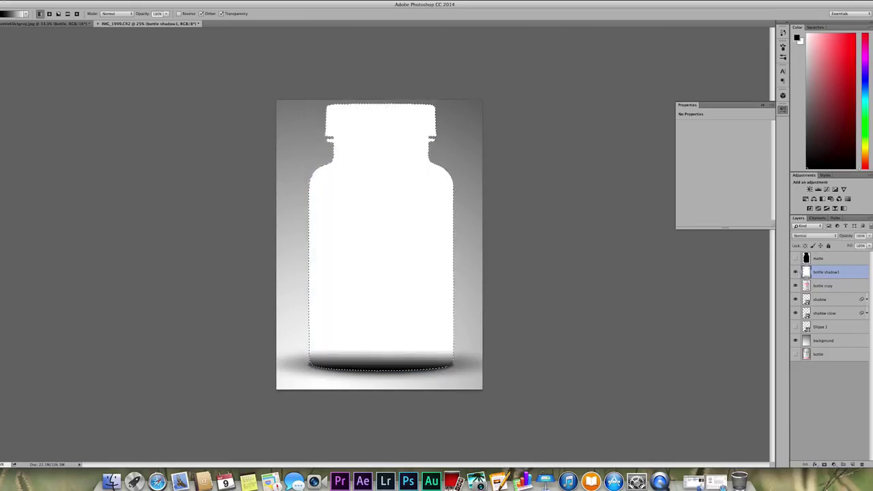
left_click(60, 0)
mouse_move(48, 0)
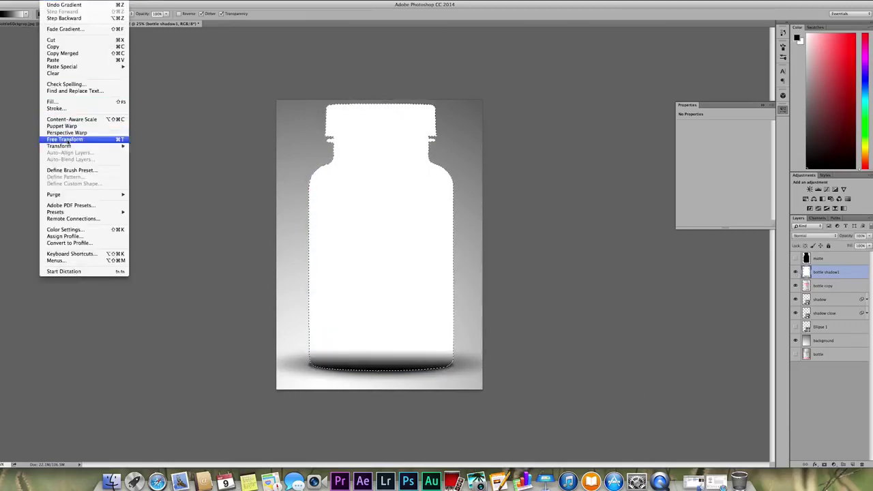
mouse_move(68, 146)
left_click(144, 191)
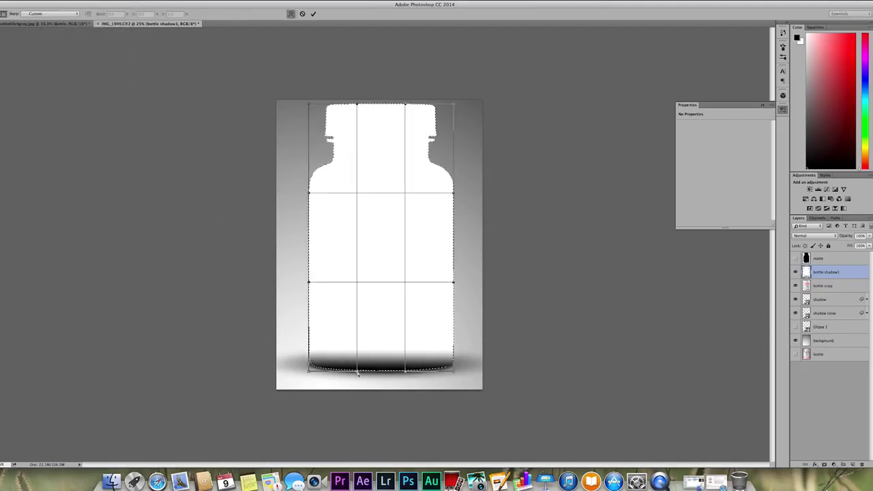
left_click_drag(358, 376, 358, 377)
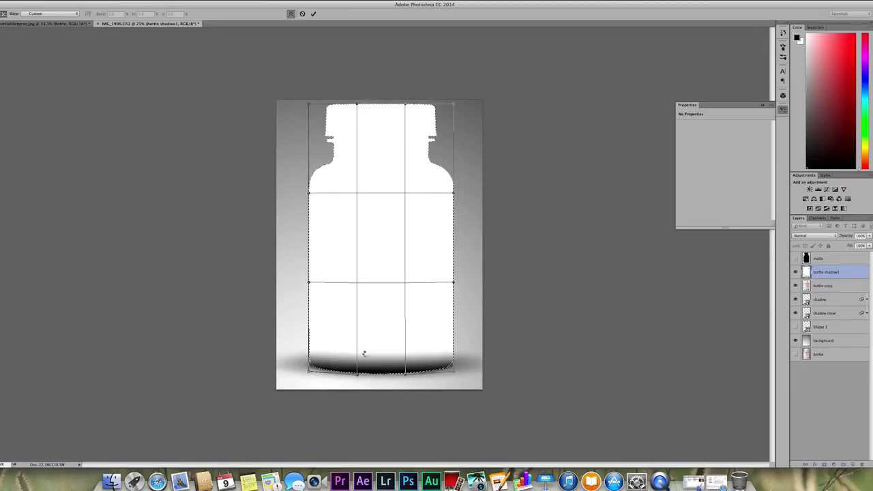
key("Return")
key("g")
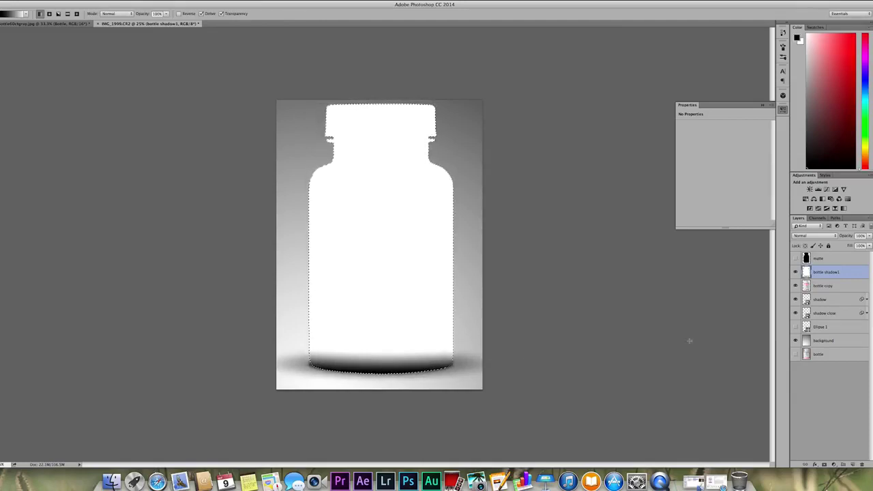
- Reselect the bottle silhouette from the matte layer with the Magic Wand, hide matte and make bottle shadow1 active
left_click(808, 259)
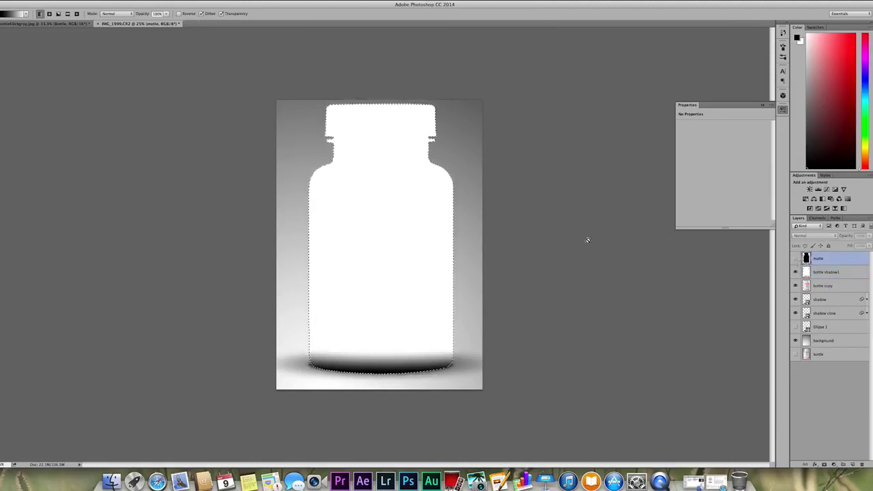
key("v")
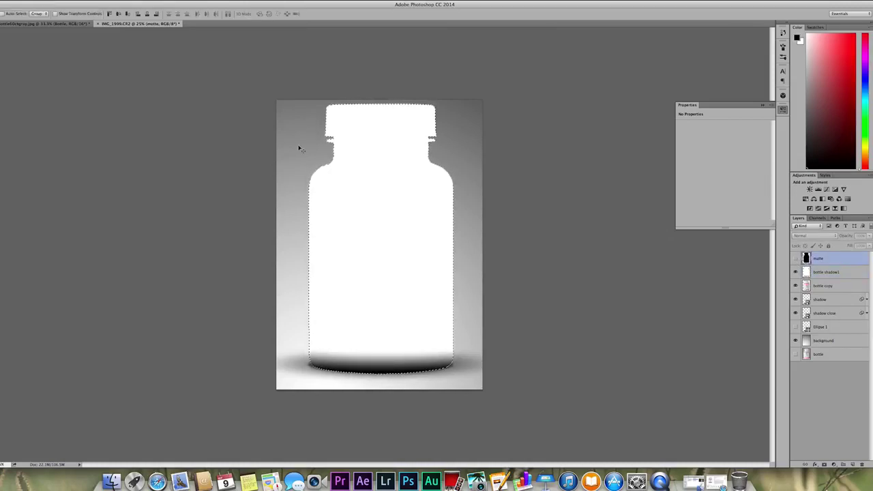
key("super+d")
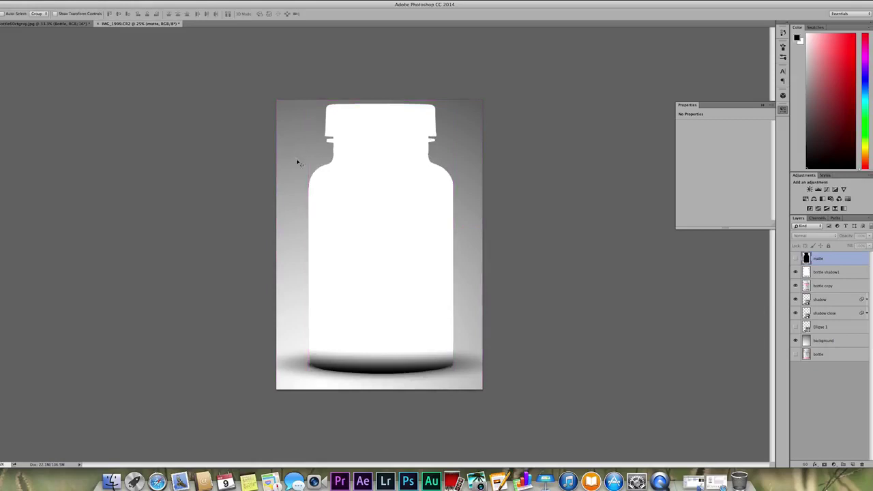
left_click(796, 260)
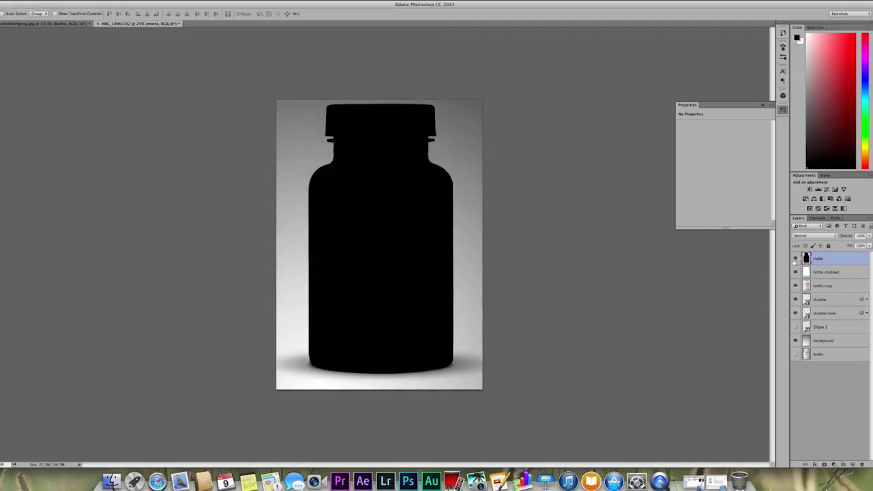
key("w")
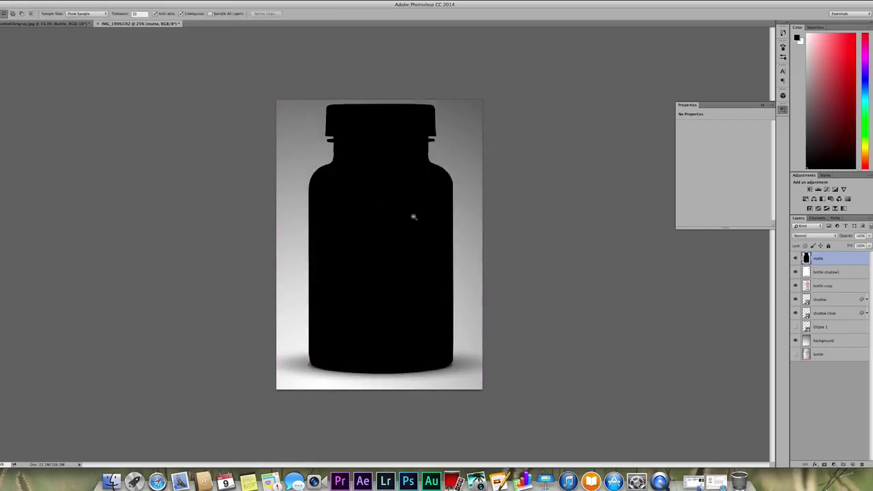
left_click(399, 219)
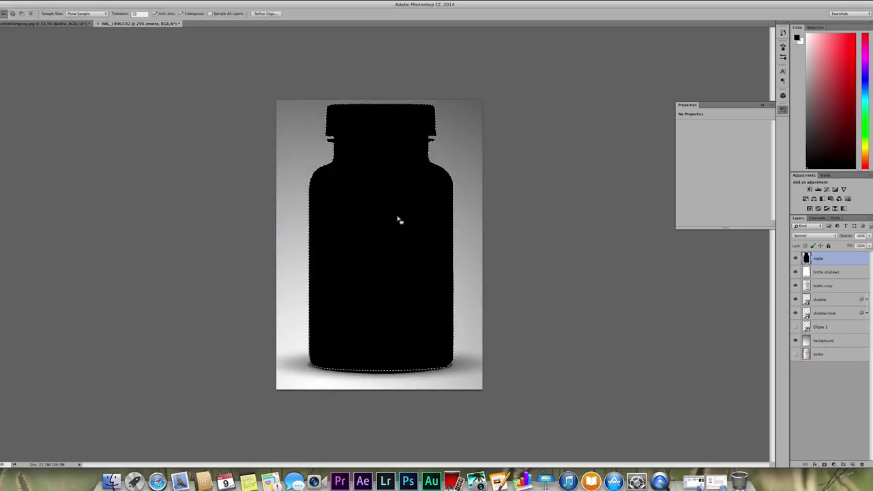
left_click(795, 259)
left_click(808, 272)
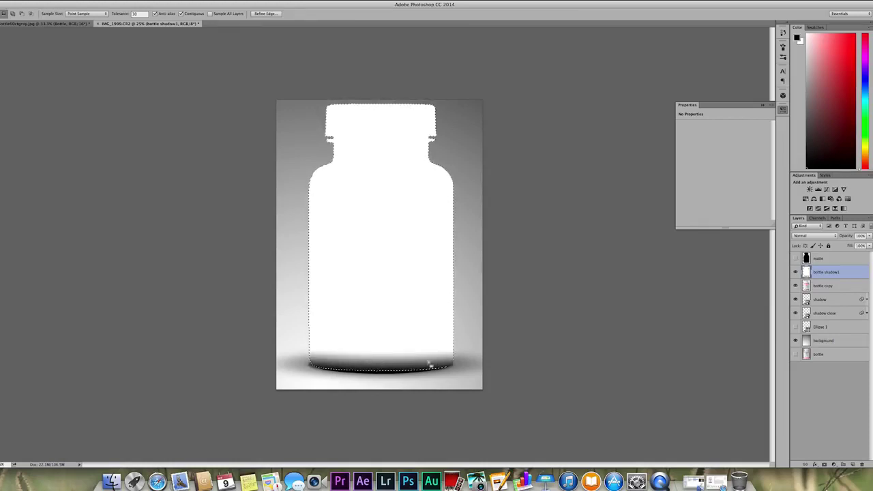
- Invert the selection, delete the part of bottle shadow1 that extends outside the silhouette, and deselect
right_click(316, 327)
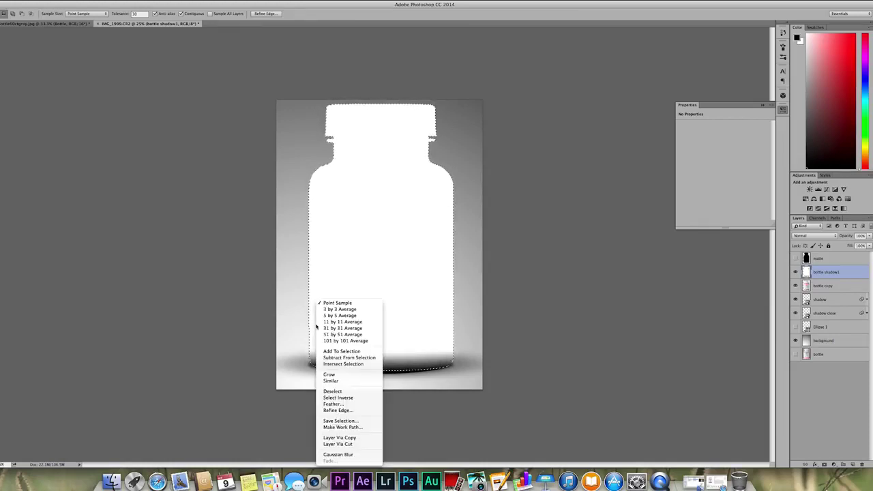
left_click(345, 402)
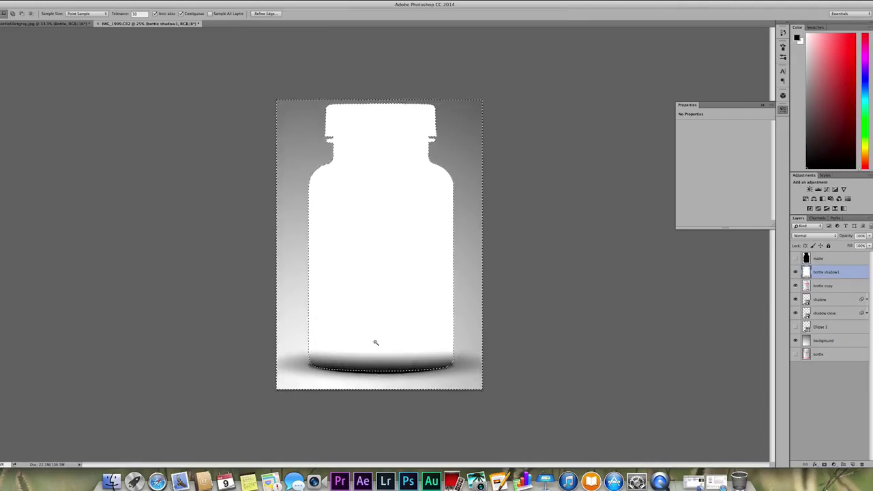
key("super+d")
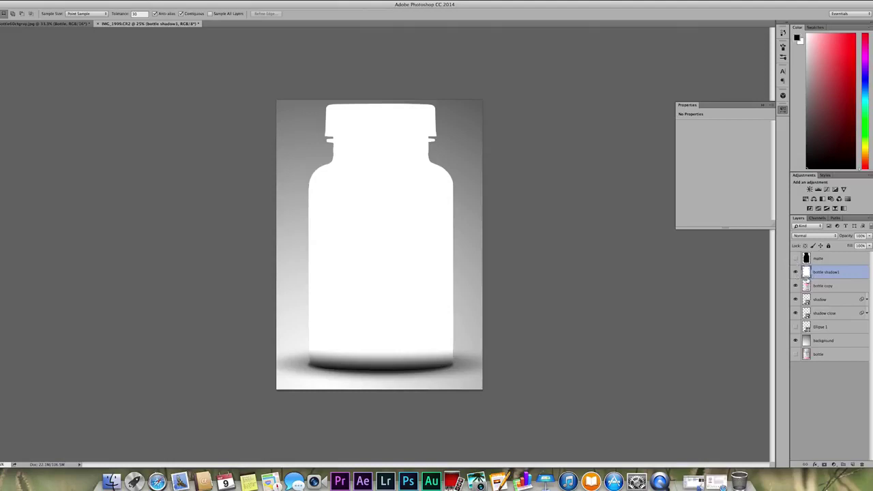
- Set the bottle shadow1 layer's blend mode to Darken and toggle its visibility to compare the bottle with and without it
left_click(812, 236)
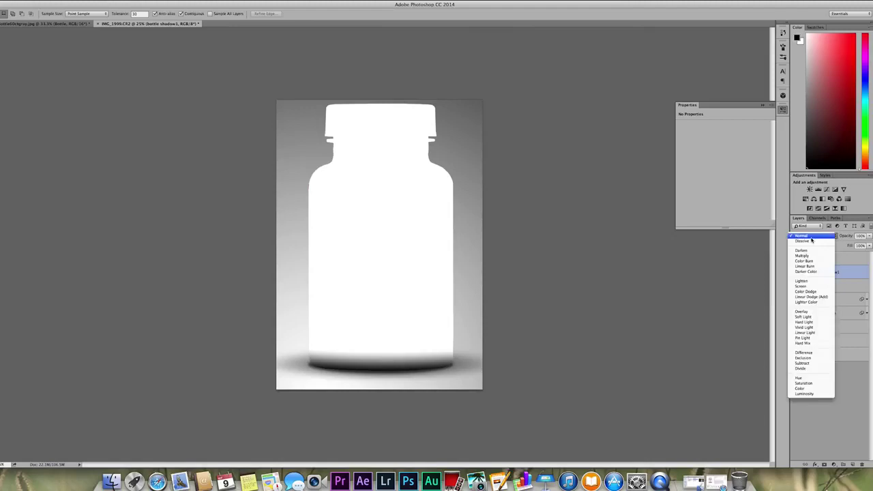
left_click(804, 250)
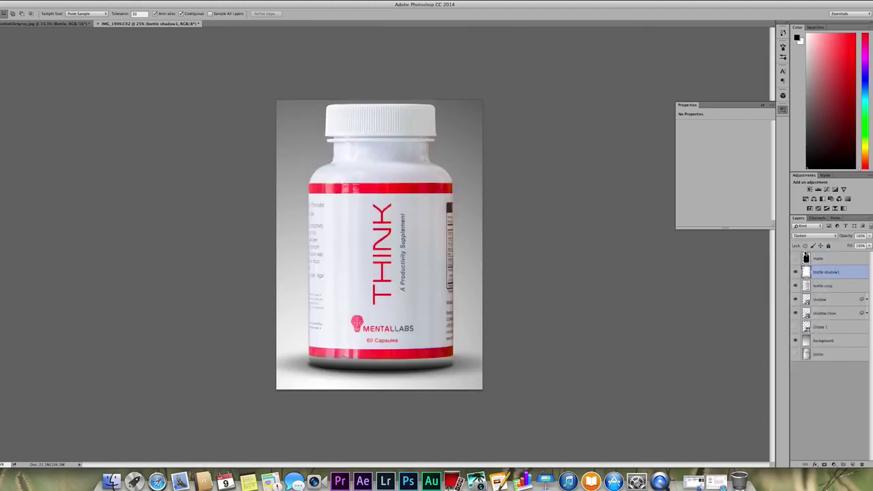
left_click(796, 272)
left_click(796, 272)
left_click(796, 272)
left_click(795, 272)
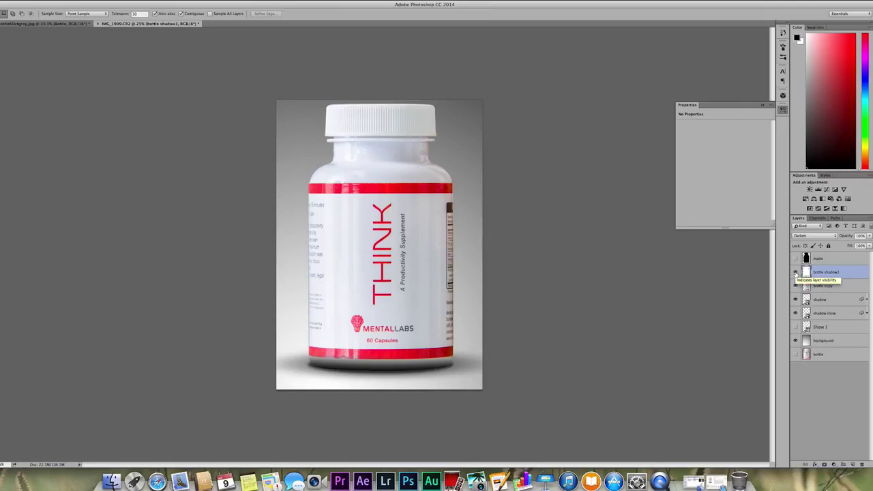
- Lower the opacity of the bottle shadow1 layer to 58%
left_click(795, 273)
left_click(868, 235)
left_click_drag(865, 245, 860, 245)
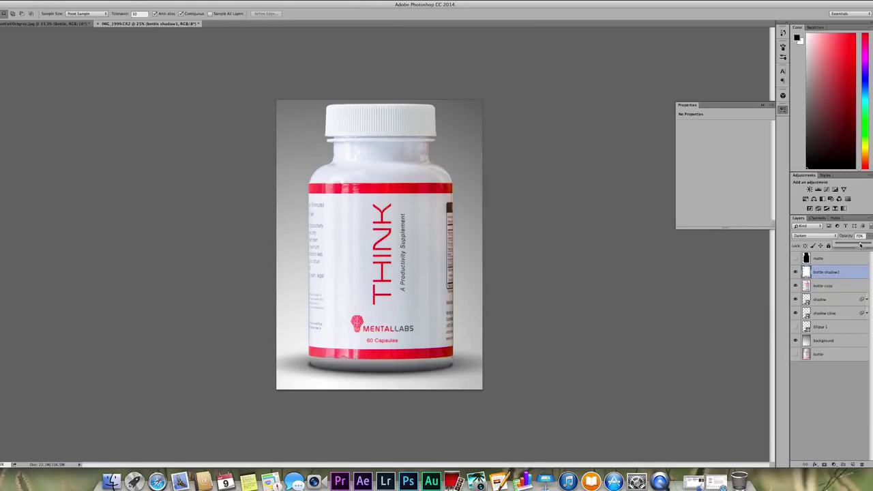
left_click_drag(861, 245, 856, 245)
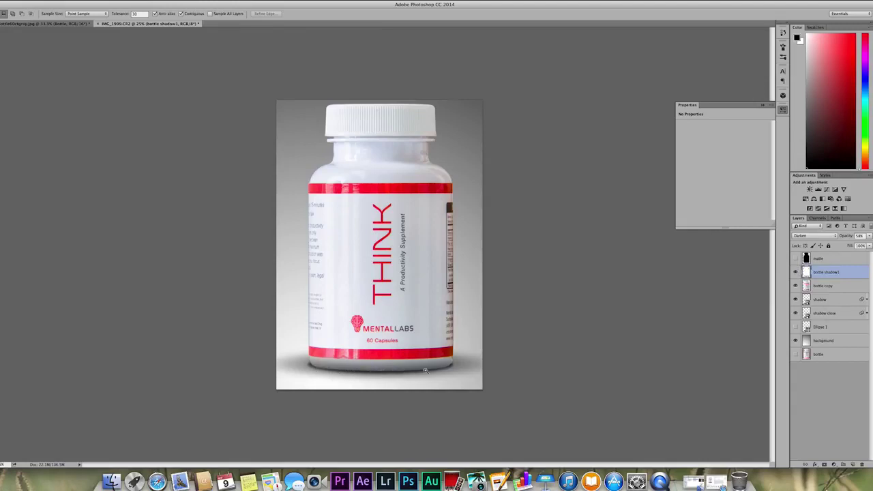
- Show the matte layer and select its black bottle silhouette with the Magic Wand
left_click(812, 261)
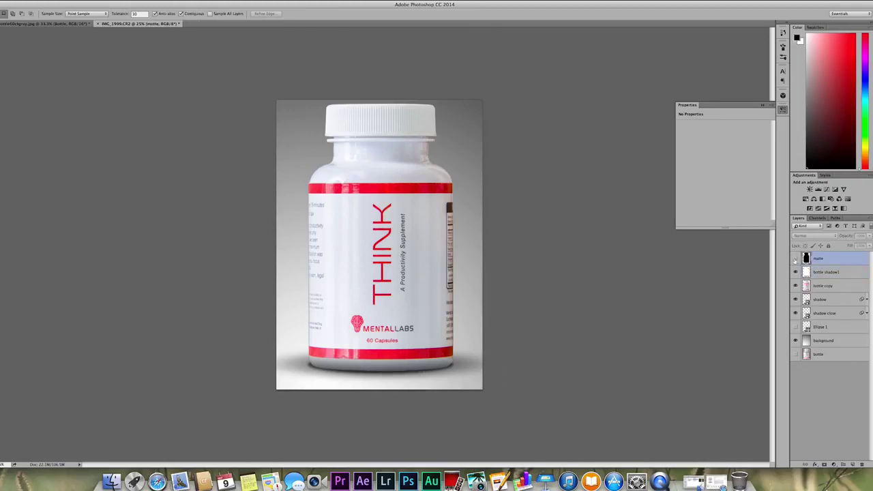
left_click(795, 259)
left_click(381, 289)
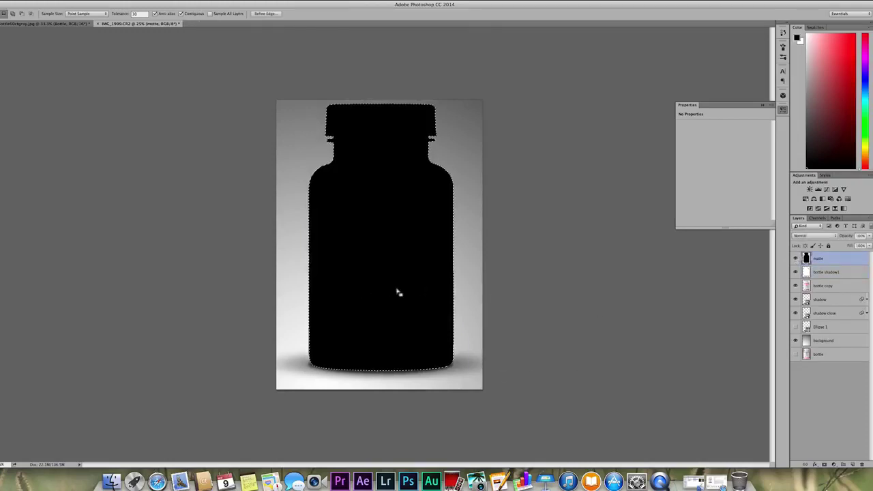
- Add a new layer named bottle shadow 2, place it directly below matte and hide matte
left_click(92, 0)
mouse_move(94, 6)
left_click(175, 7)
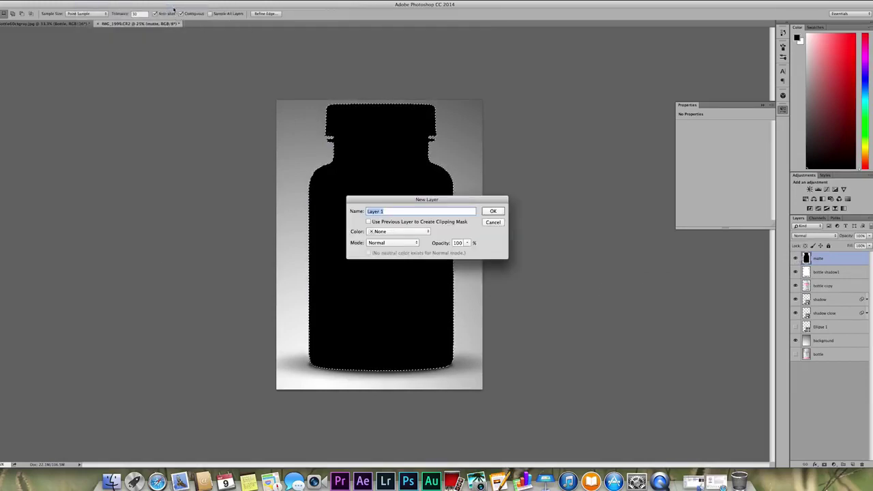
type("bottle shadow 2")
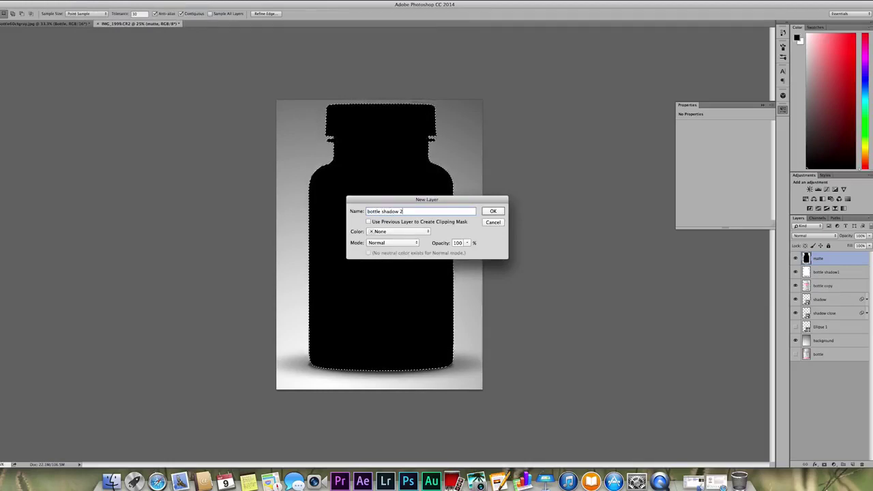
left_click(503, 213)
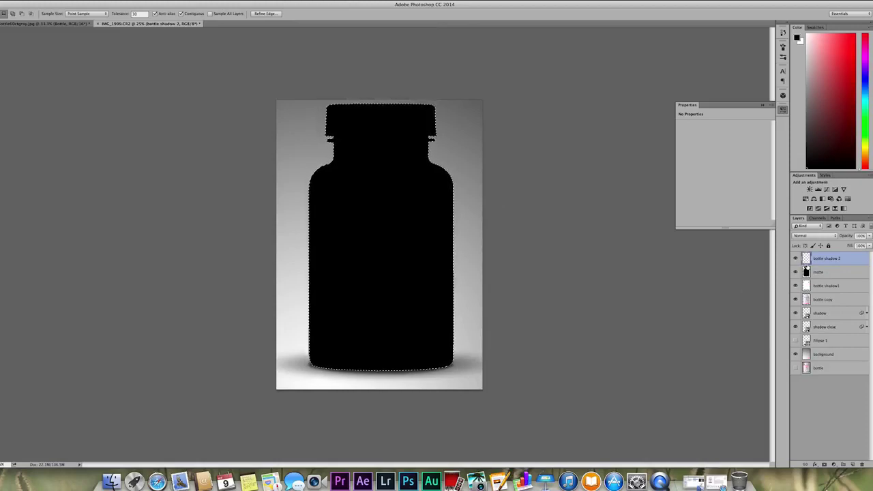
left_click_drag(819, 259, 812, 277)
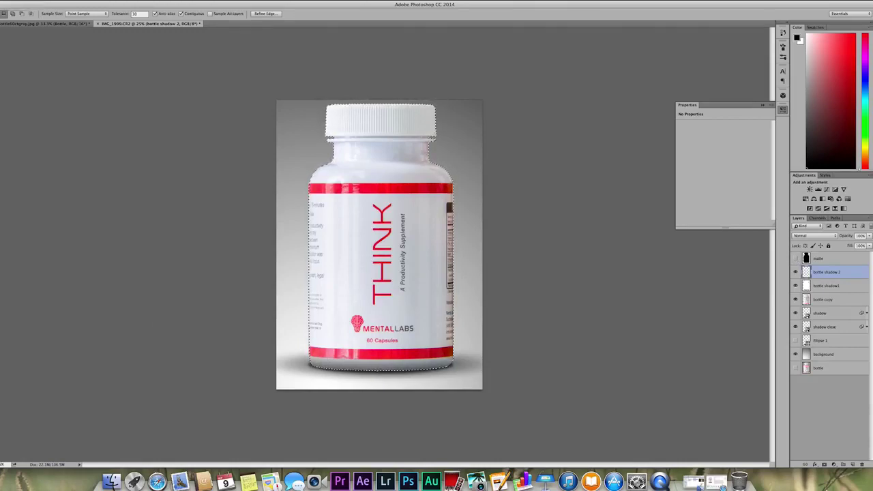
- Fill the selection on bottle shadow 2 with a linear gradient from black at the base to white, and refill with the white stop at 10%
key("g")
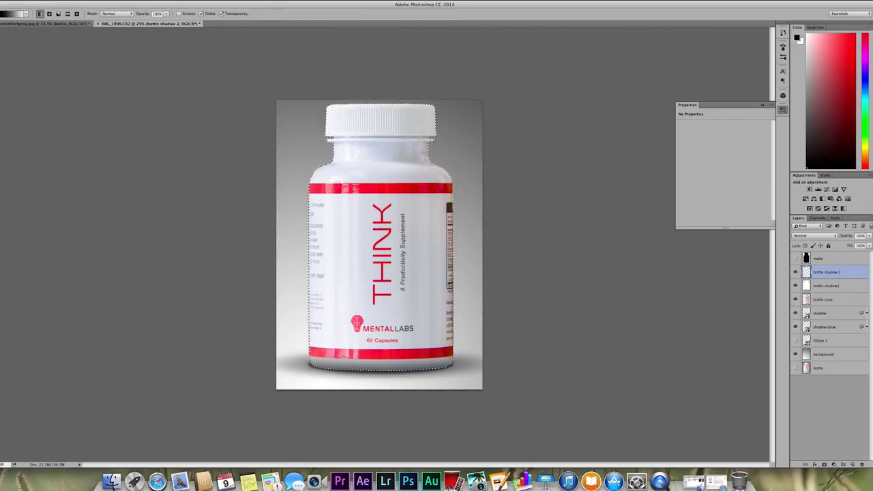
left_click_drag(389, 288, 386, 345)
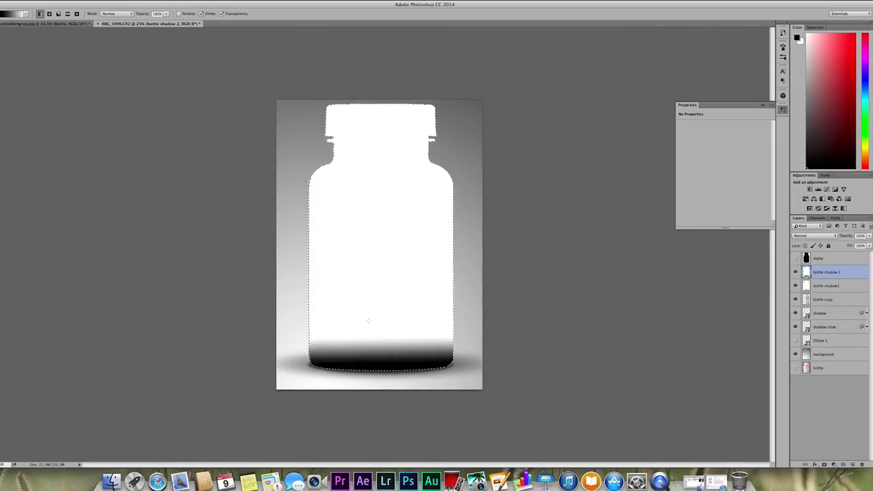
left_click(14, 13)
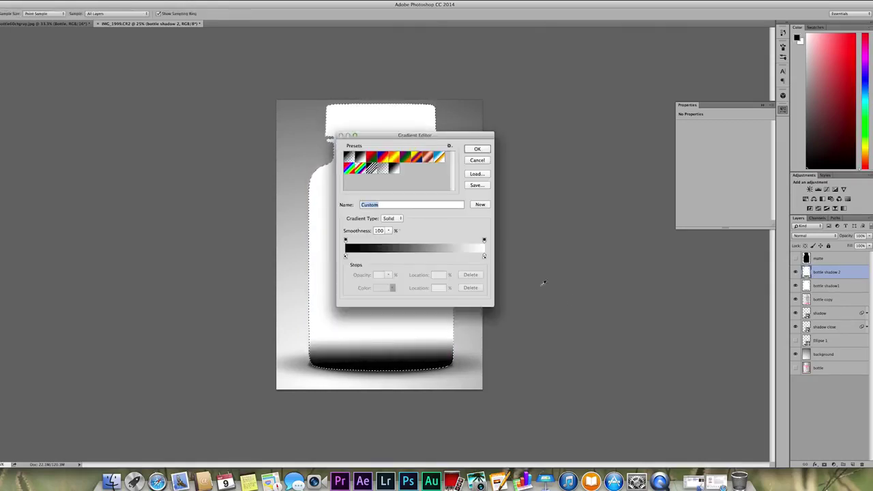
left_click_drag(485, 257, 477, 258)
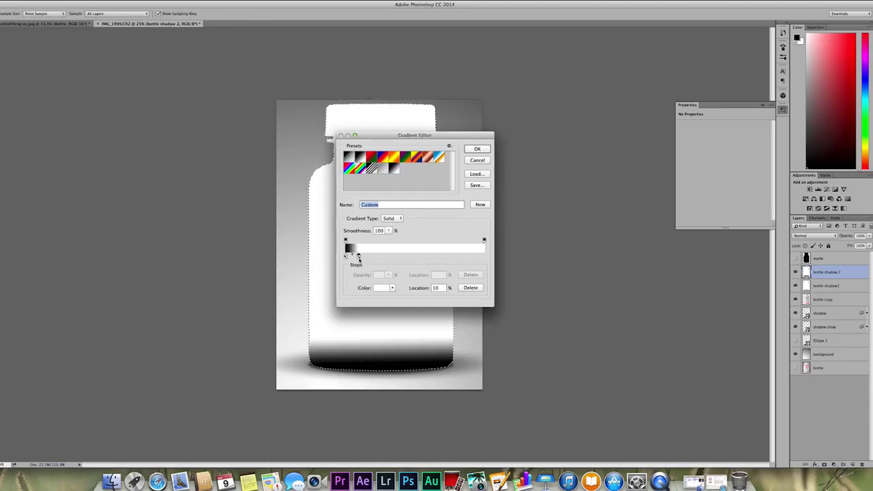
key("Return")
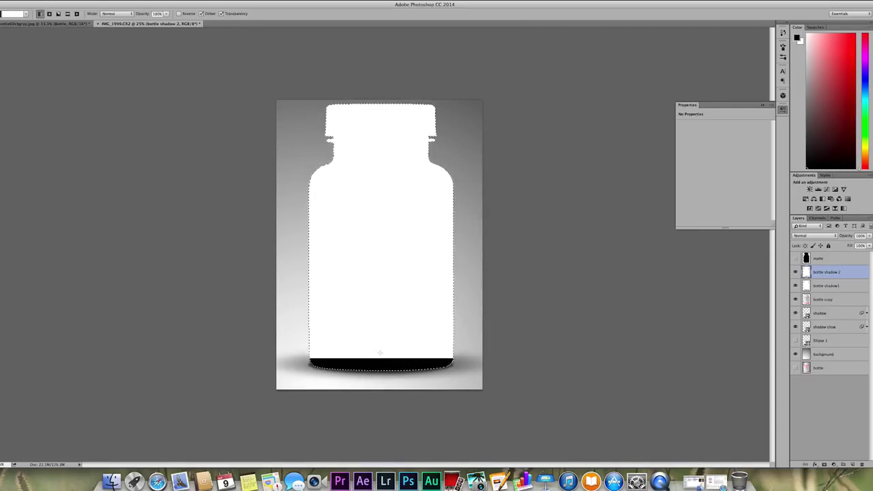
- Refill bottle shadow 2 with the gradient's white stop moved to about 47%, and set the layer's blend mode to Darken
left_click(13, 14)
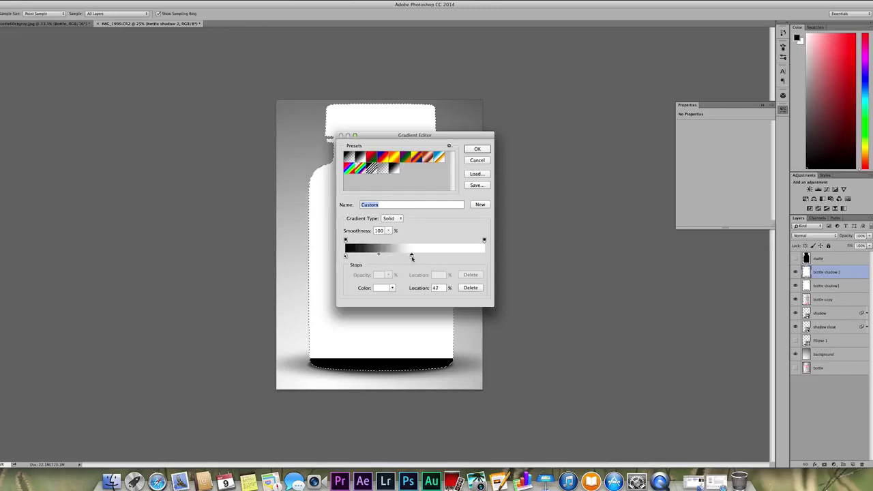
left_click(477, 150)
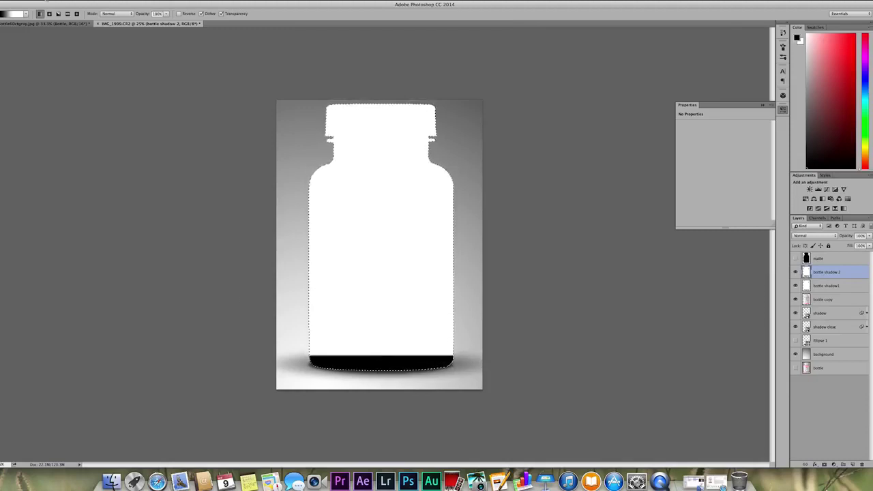
left_click(817, 236)
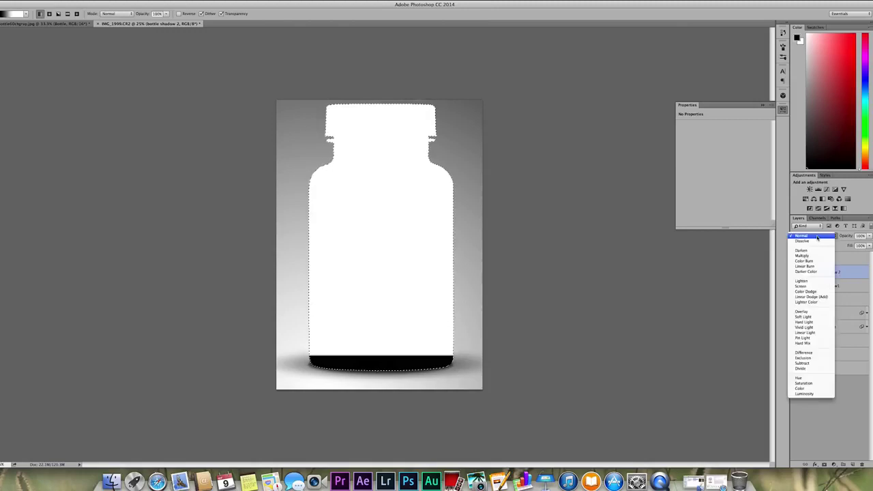
left_click(803, 250)
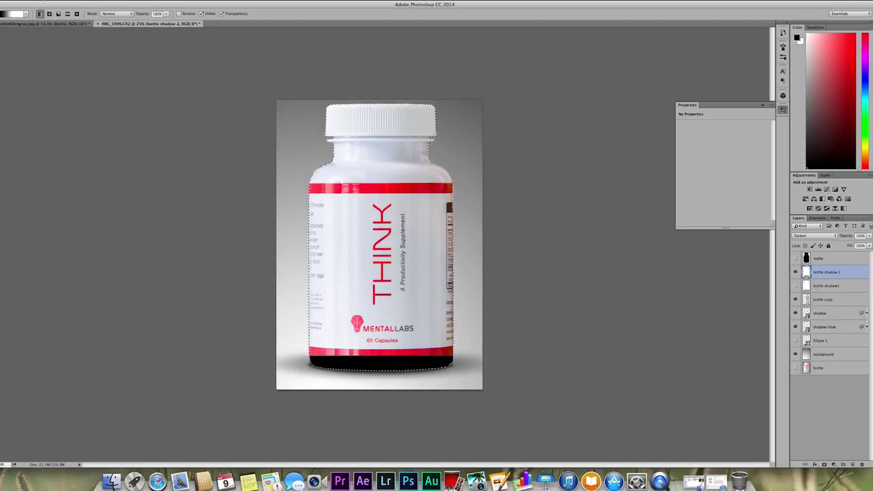
- Warp the gradient on bottle shadow 2 so its bottom edge bows down below the bottle base, and drop the selection
left_click(43, 0)
mouse_move(76, 149)
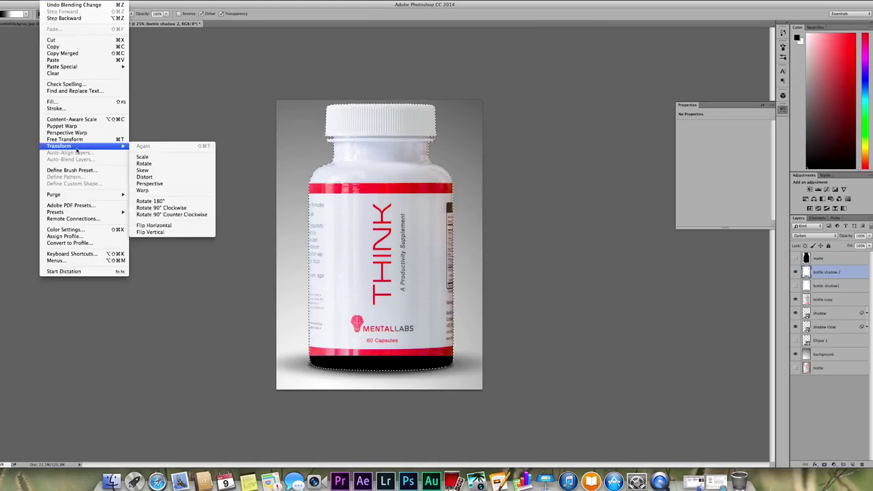
left_click(142, 190)
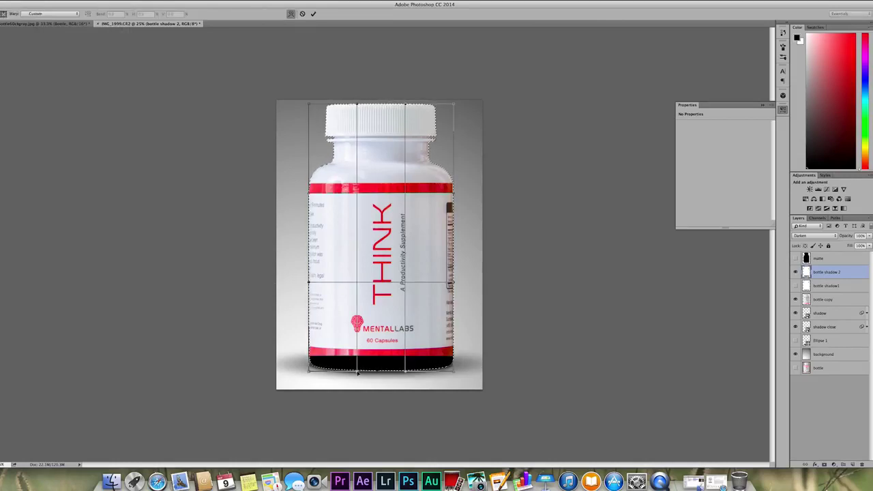
left_click_drag(356, 413, 404, 385)
left_click_drag(454, 373, 407, 386)
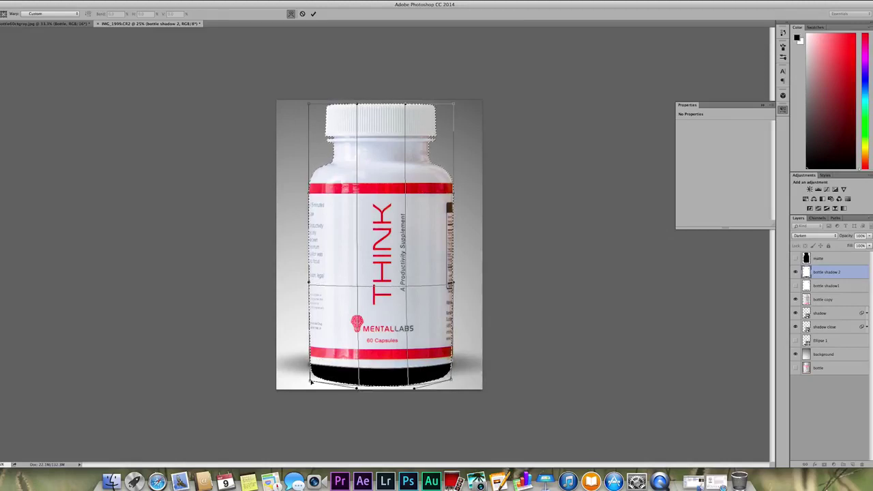
left_click_drag(312, 383, 310, 381)
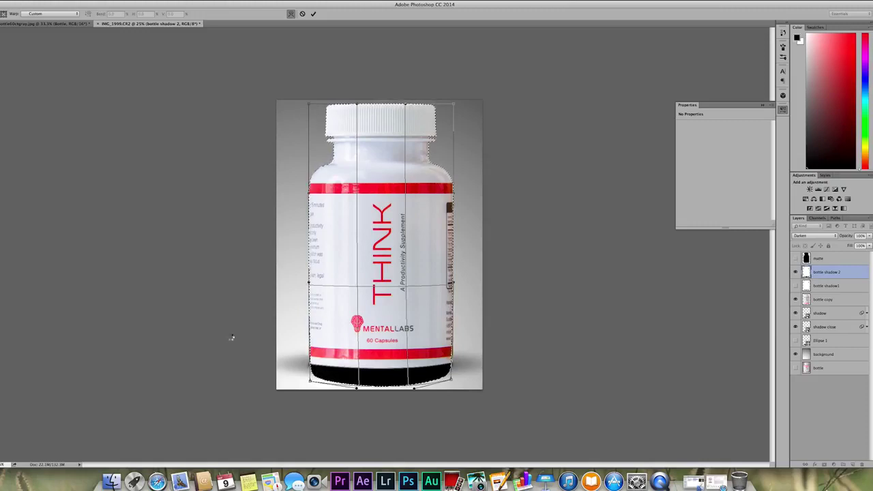
key("Return")
key("g")
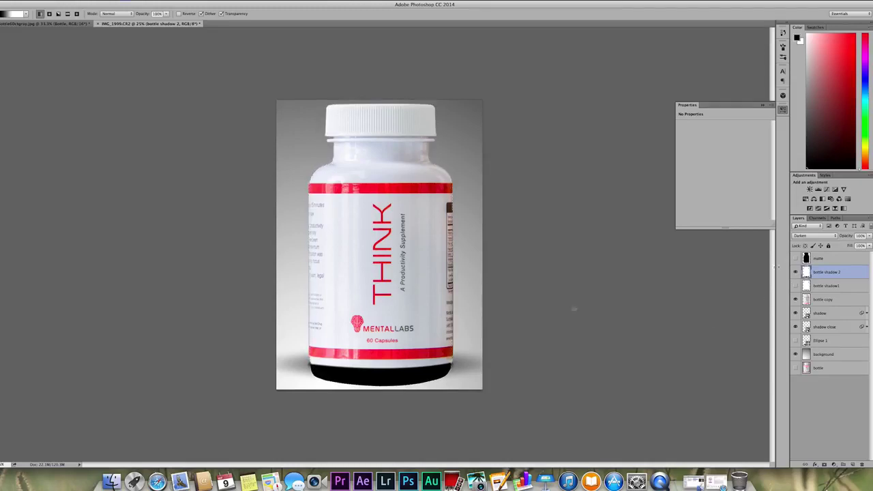
- Select the matte layer's bottle silhouette with the Magic Wand, invert the selection and cut the overhanging area from bottle shadow 2
left_click(805, 261)
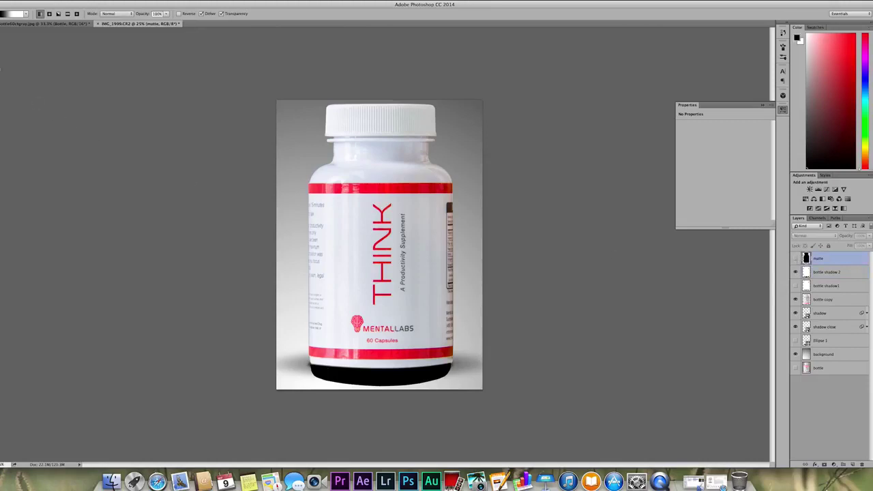
key("w")
left_click(348, 219)
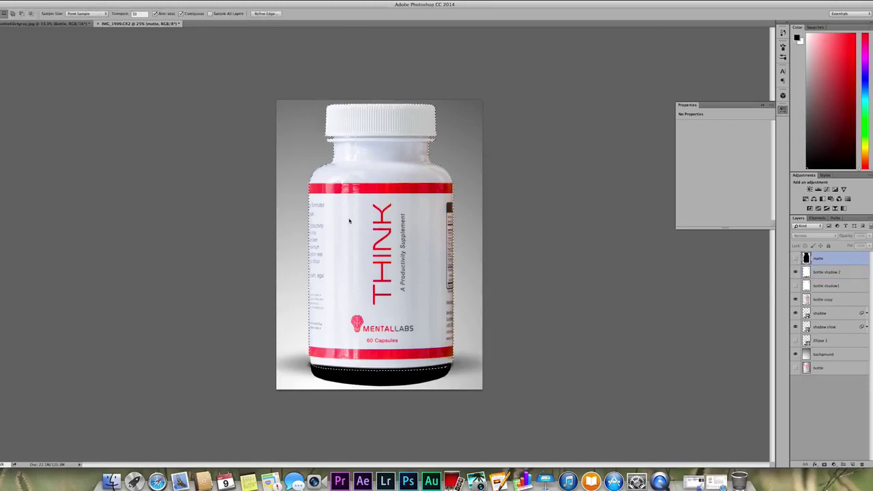
left_click(795, 260)
left_click(795, 259)
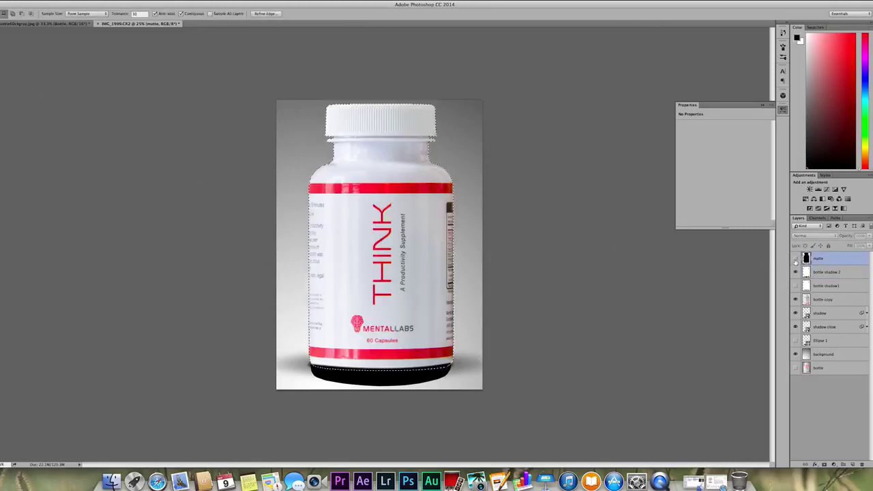
right_click(354, 345)
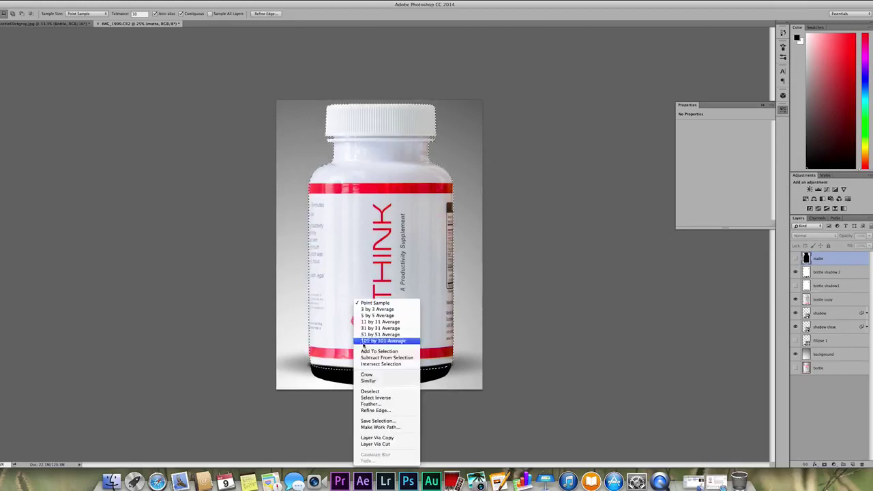
left_click(382, 398)
key("alt+bracketleft")
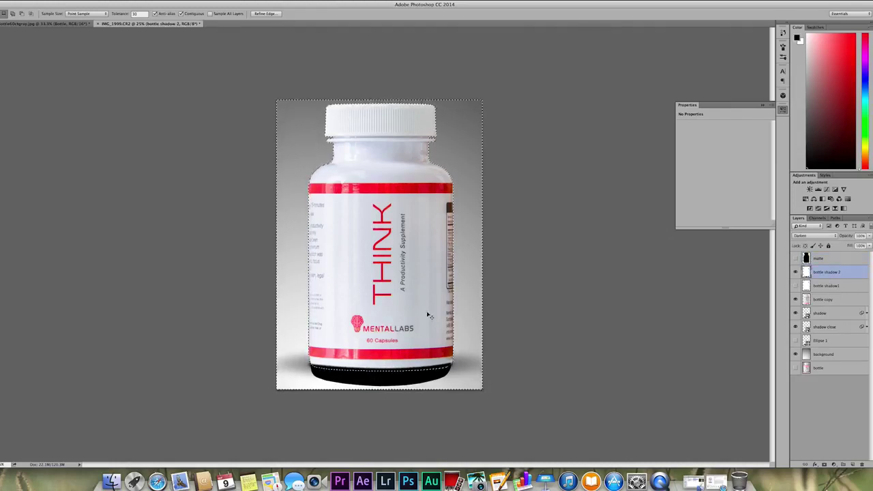
key("super+x")
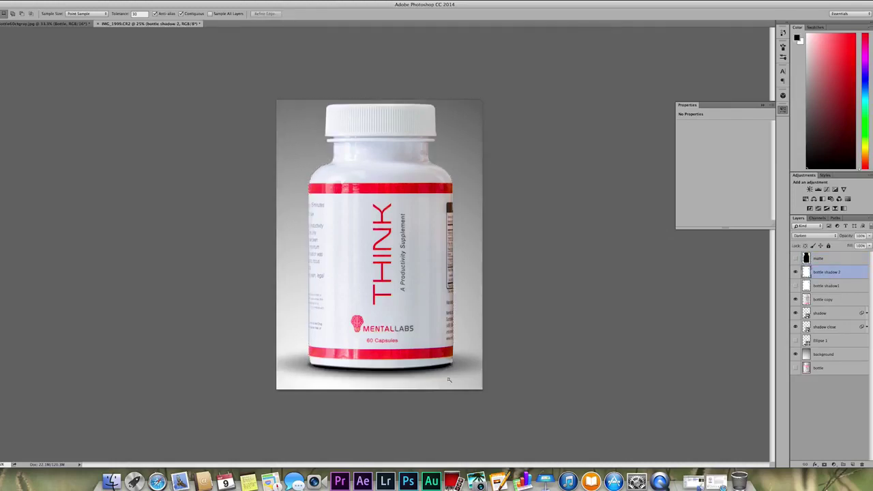
- Compare the image with bottle shadow 2, shadow and shadow close hidden, and bring back the two floor shadow layers
key("super+equal")
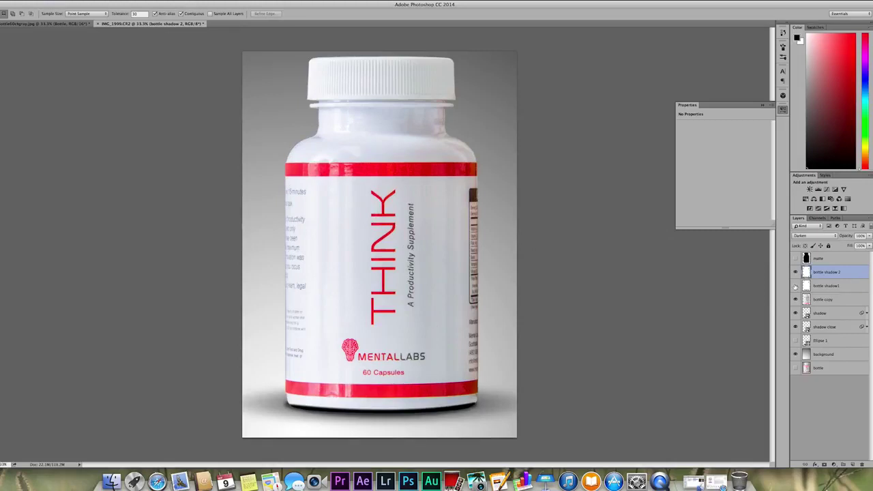
left_click(796, 286)
left_click(796, 286)
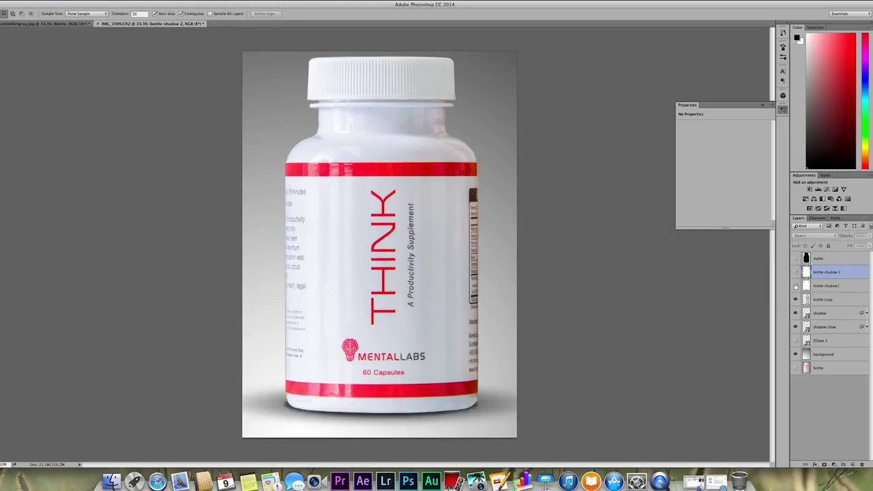
left_click(795, 314)
left_click(795, 327)
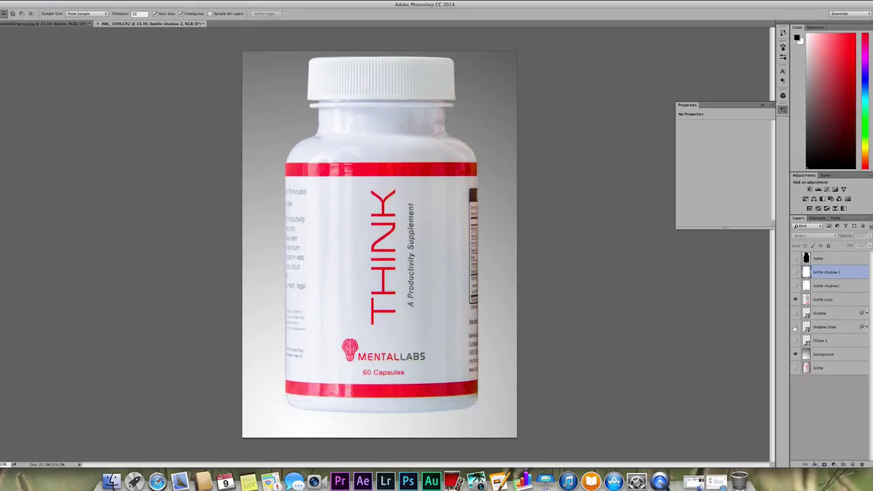
left_click(795, 327)
left_click(795, 313)
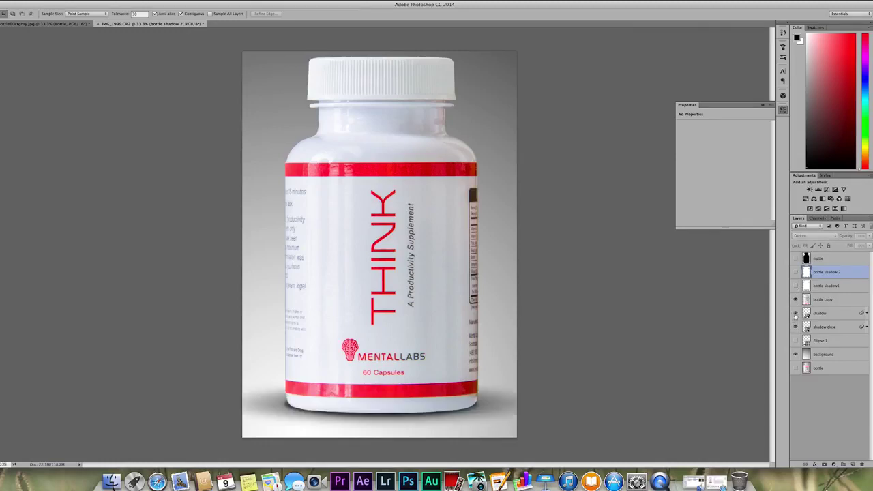
- Show bottle shadow1 and bottle shadow 2, and lower the opacity of bottle shadow 2 to 34%
left_click(796, 286)
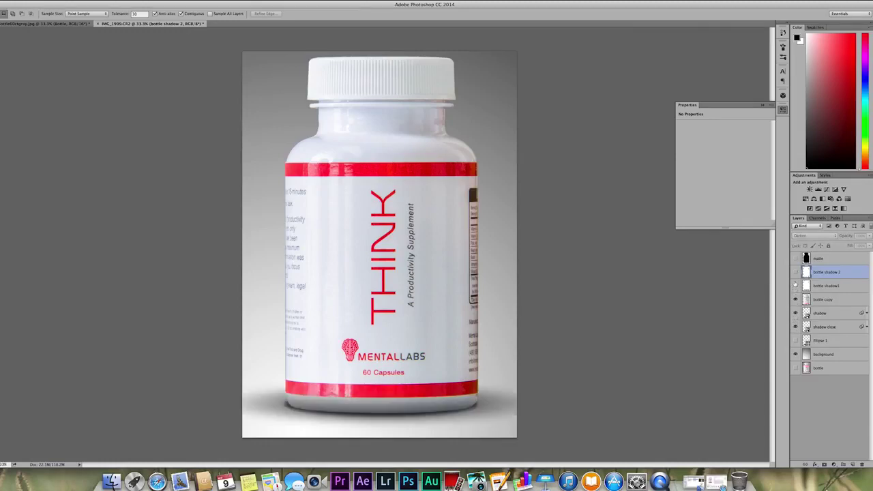
left_click(795, 273)
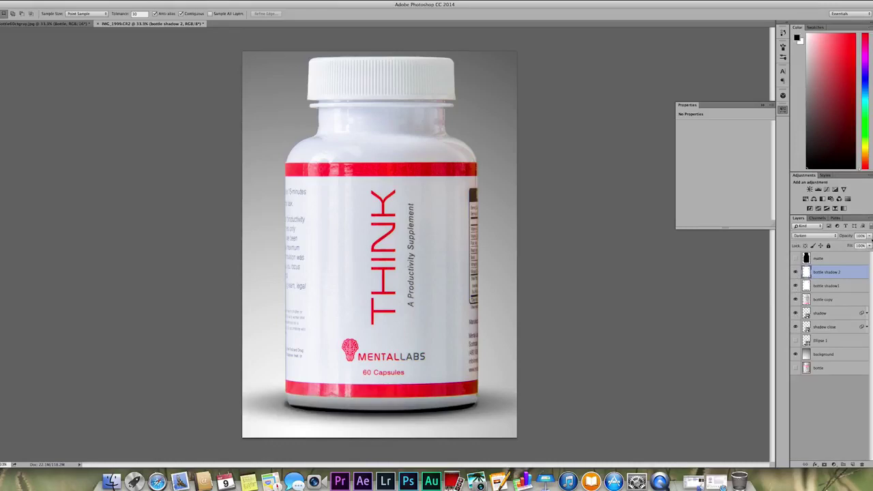
left_click_drag(862, 243, 851, 245)
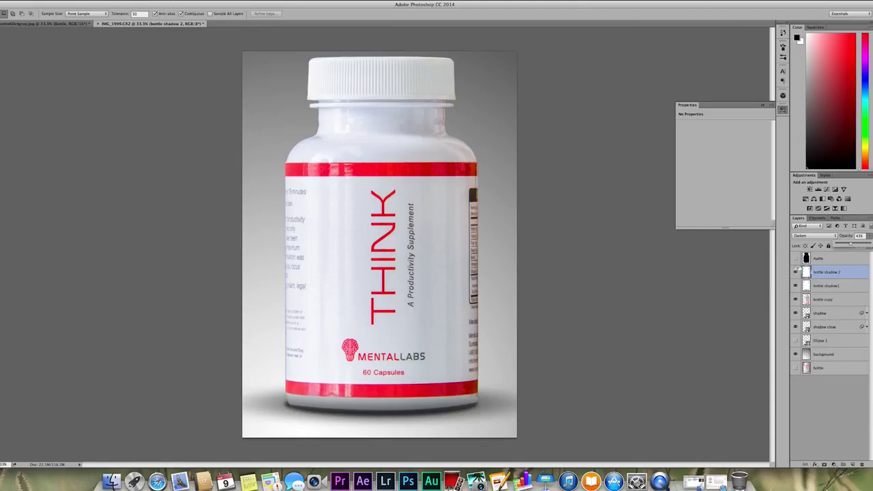
mouse_move(851, 245)
left_mouse_down()
mouse_move(840, 246)
mouse_move(850, 246)
left_mouse_up()
- Edit the Gradient tool's custom gradient by moving its white color stop farther from the black stop
key("g")
left_click(16, 15)
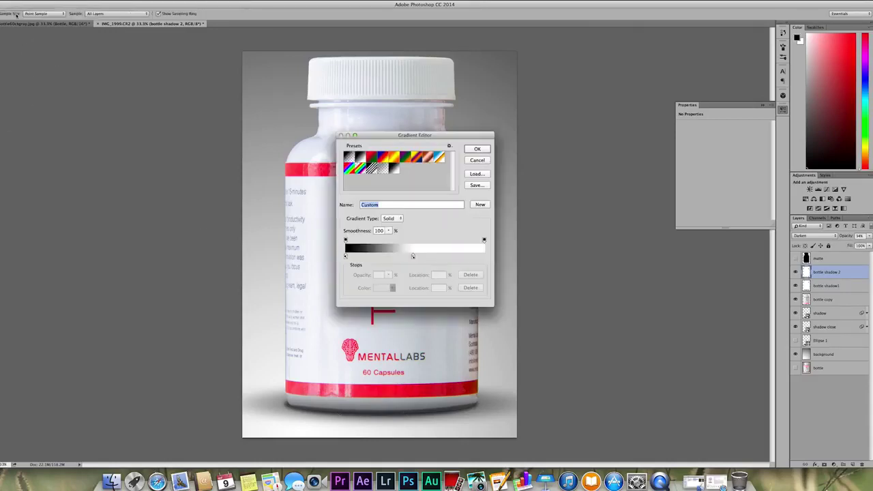
left_click_drag(413, 257, 436, 258)
left_click(477, 149)
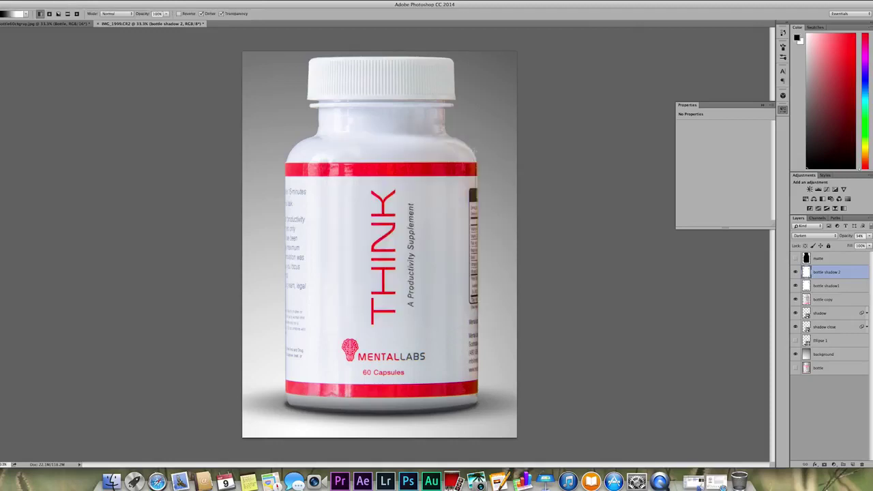
- Set the opacity of bottle shadow 2 to about 39% and switch to the other open bottle document
left_click(865, 235)
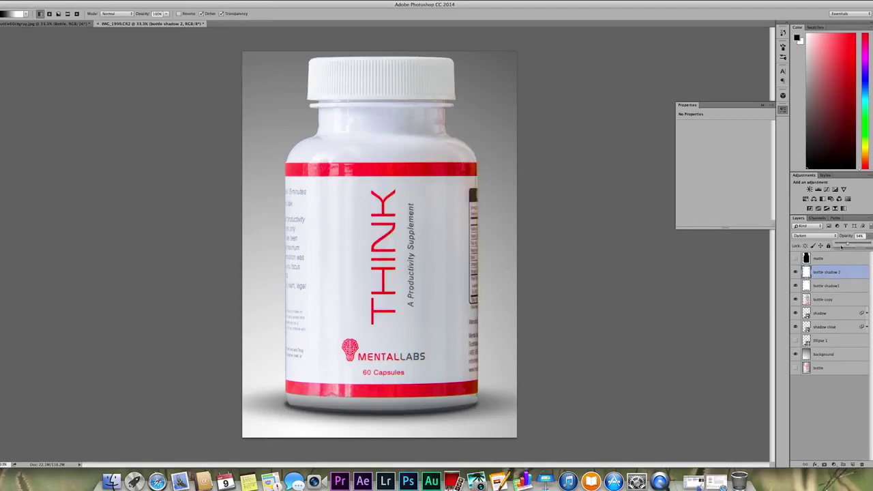
left_click_drag(847, 245, 850, 245)
left_click(522, 200)
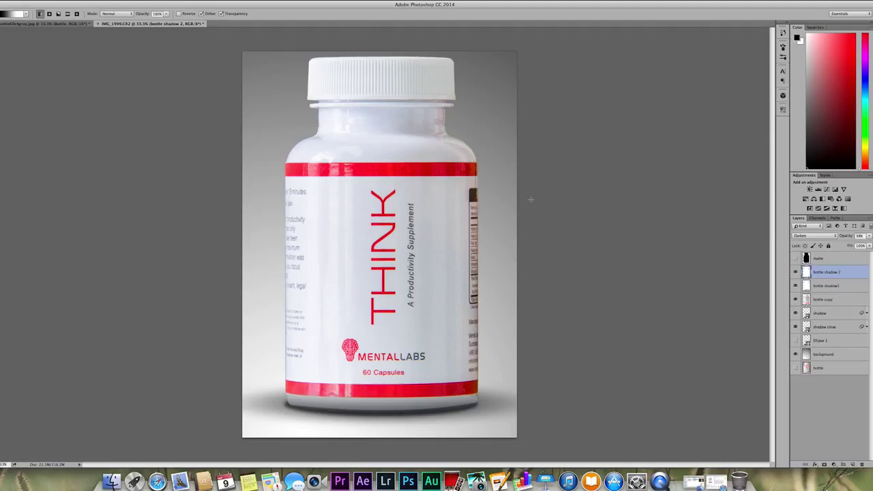
key("ctrl+Tab")
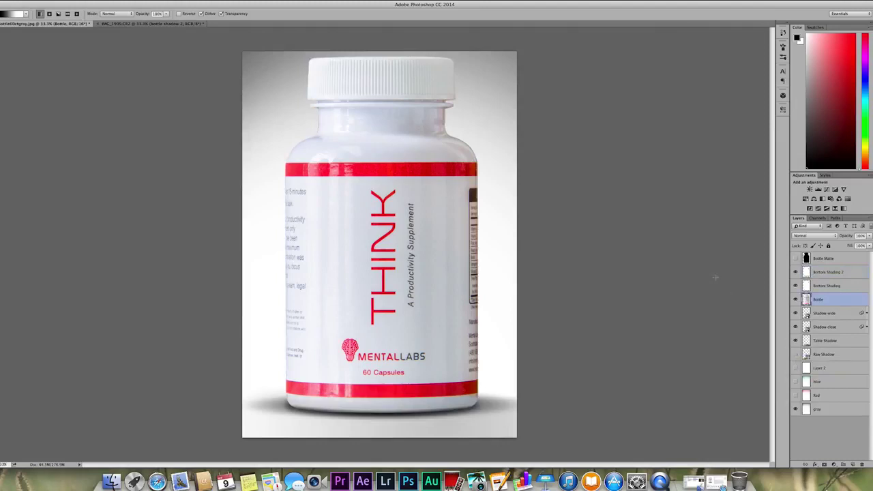